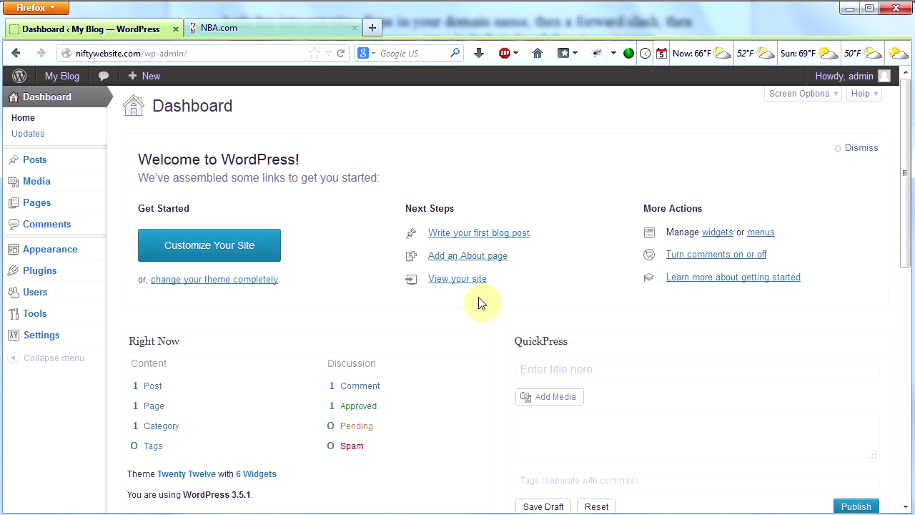
# - Open the blog's theme management page and review the current and available themes
pyautogui.moveTo(46, 250)
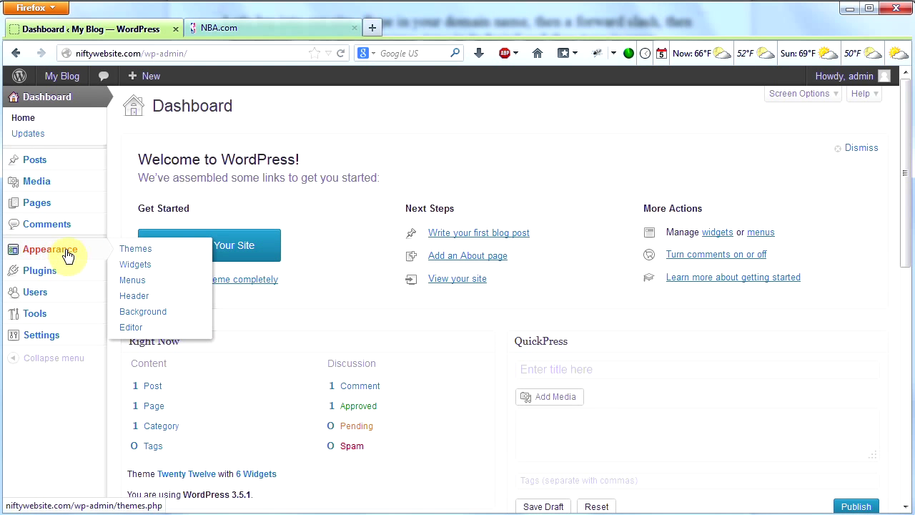
pyautogui.click(130, 251)
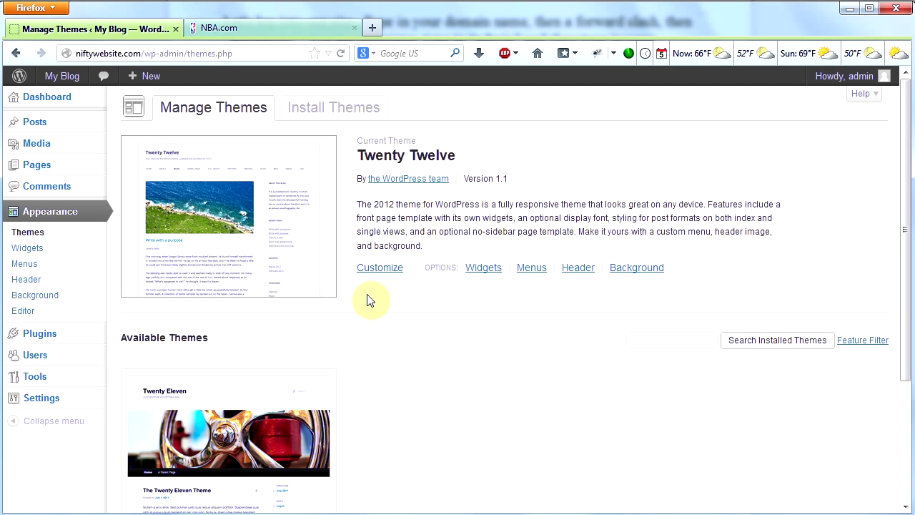
pyautogui.scroll(-3, 535, 327)
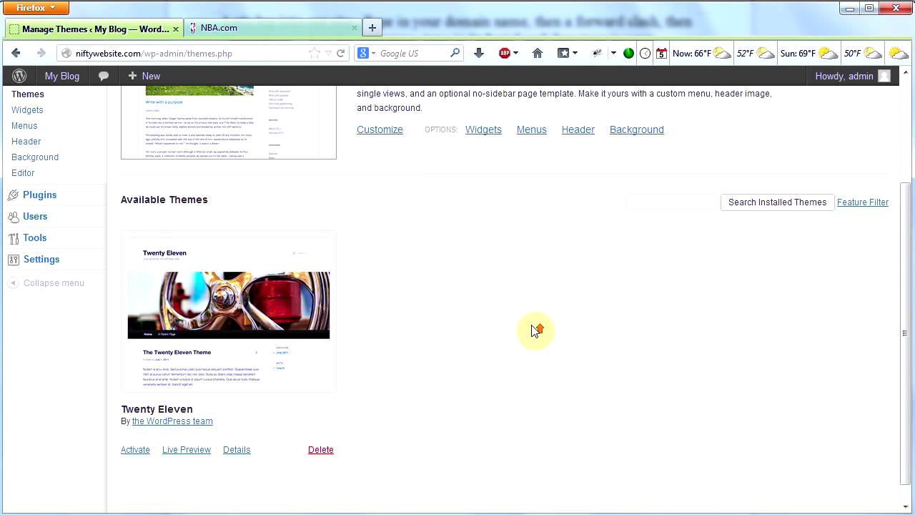
pyautogui.scroll(3, 535, 330)
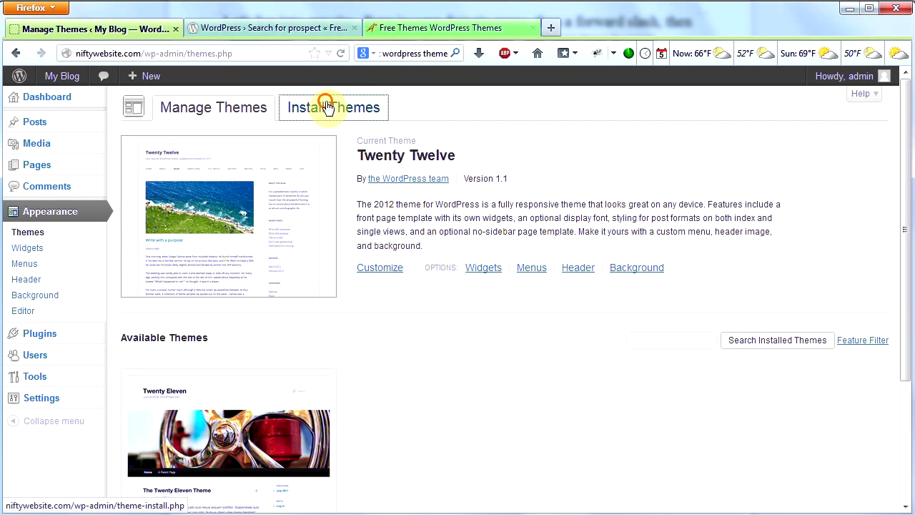
# - Open the theme installer and browse its search filters and its Newest, Featured and Recently Updated theme listings
pyautogui.click(327, 107)
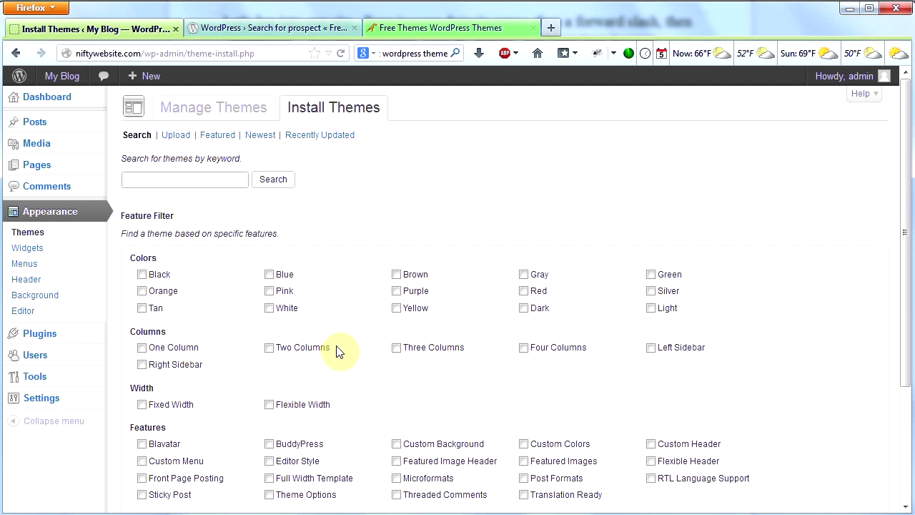
pyautogui.moveTo(905, 286)
pyautogui.mouseDown()
pyautogui.moveTo(907, 372)
pyautogui.moveTo(903, 289)
pyautogui.mouseUp()
pyautogui.click(260, 135)
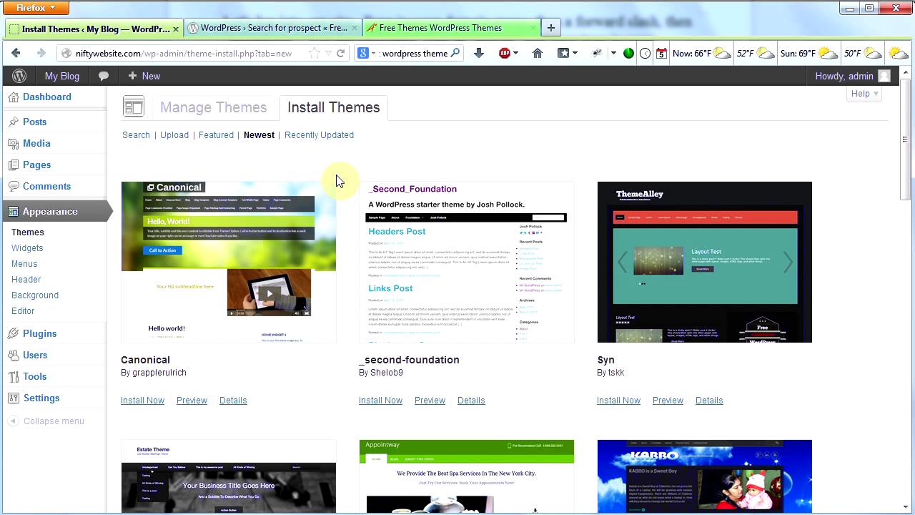
pyautogui.click(216, 136)
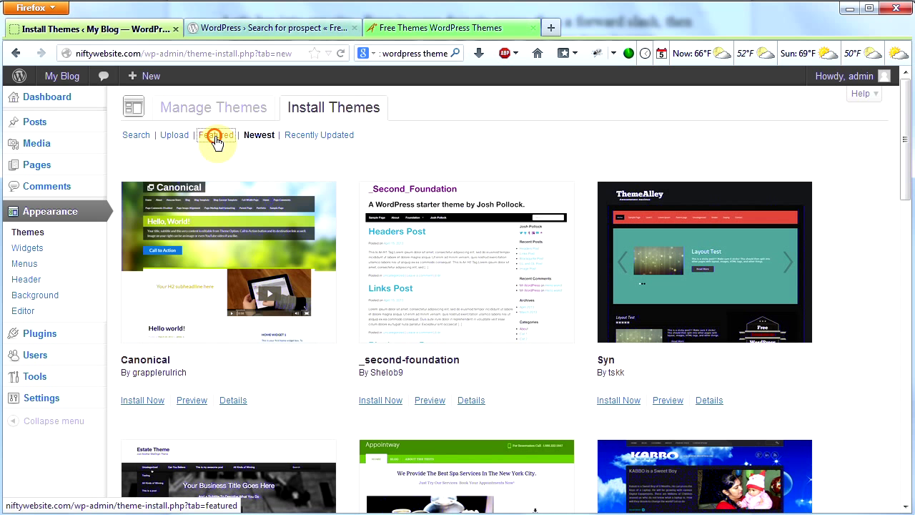
pyautogui.click(320, 139)
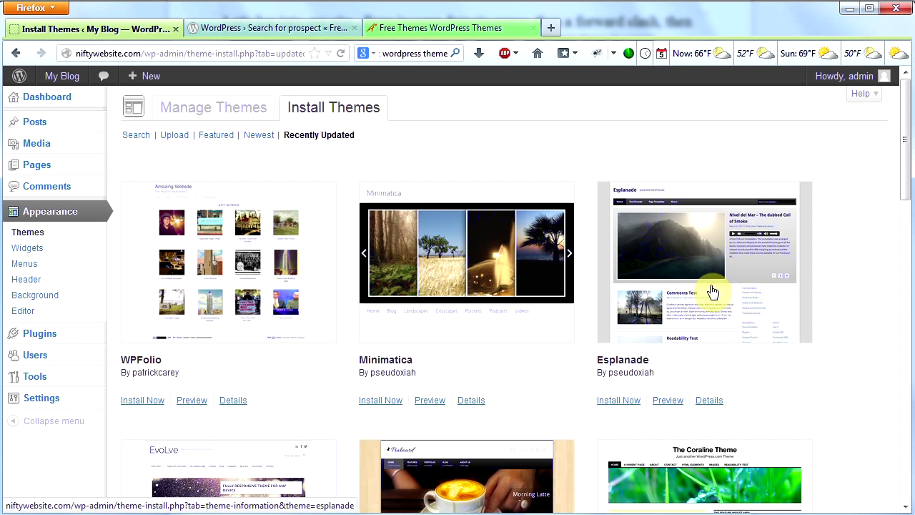
# - Switch to the WordPress.org site, open its Themes Directory and look through the listed themes
pyautogui.click(259, 29)
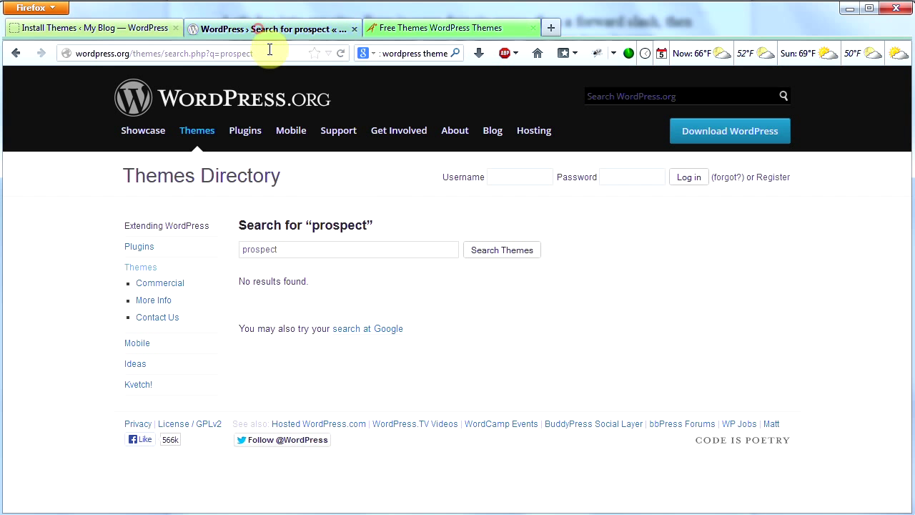
pyautogui.click(238, 107)
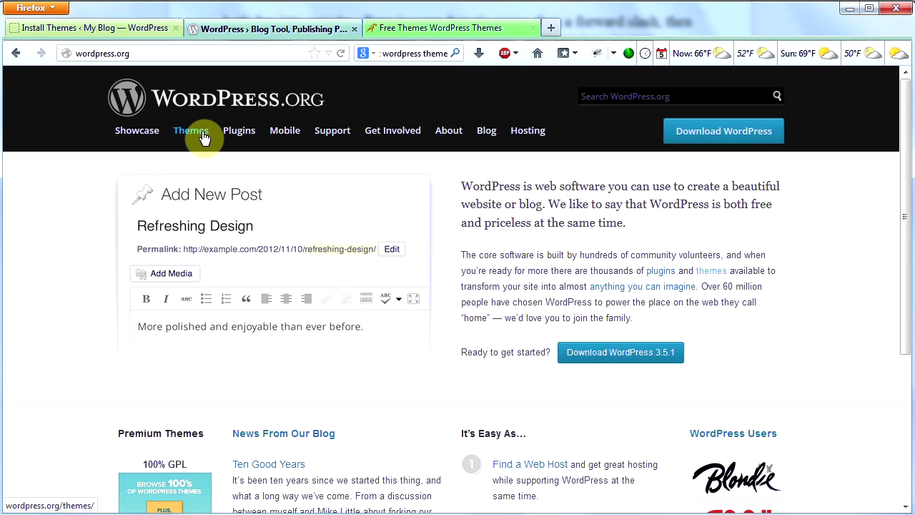
pyautogui.click(195, 132)
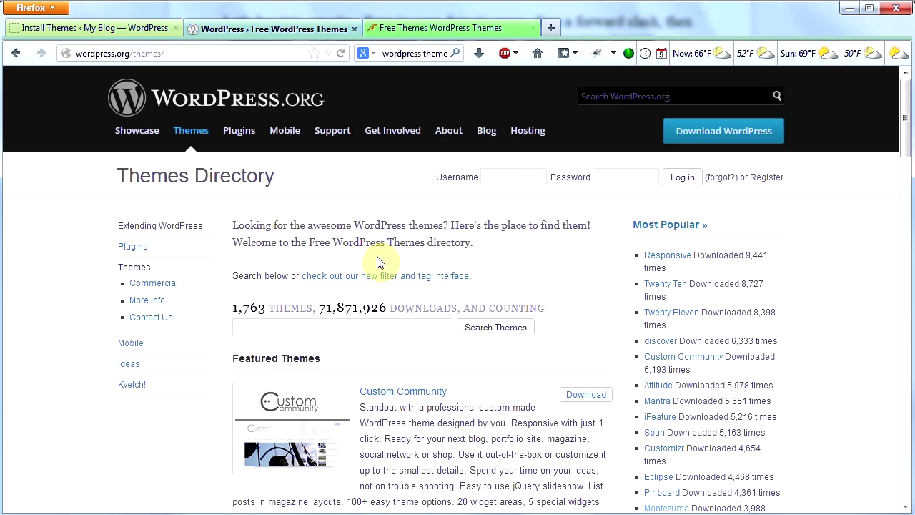
pyautogui.scroll(-10, 665, 487)
pyautogui.scroll(-15, 422, 300)
pyautogui.middleClick(453, 309)
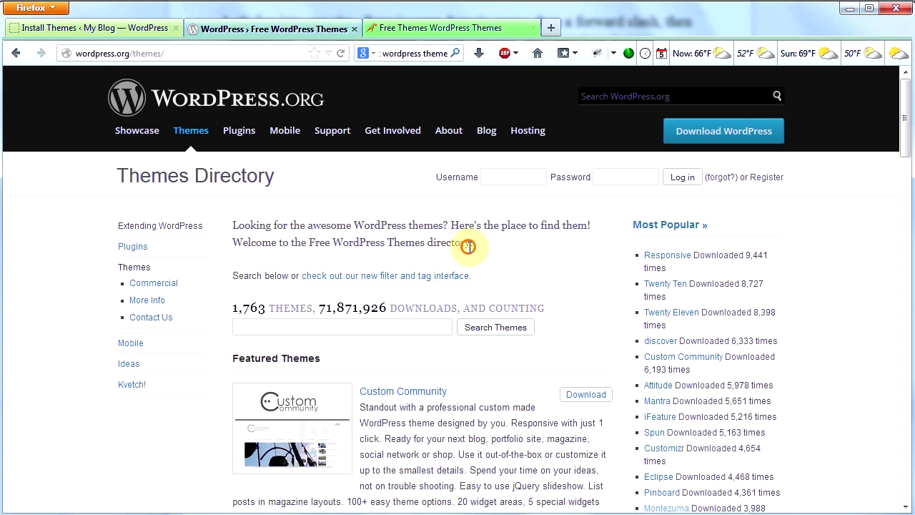
# - Switch to the themegrade site, filter its themes to Free Themes and locate the Prospect theme
pyautogui.click(441, 28)
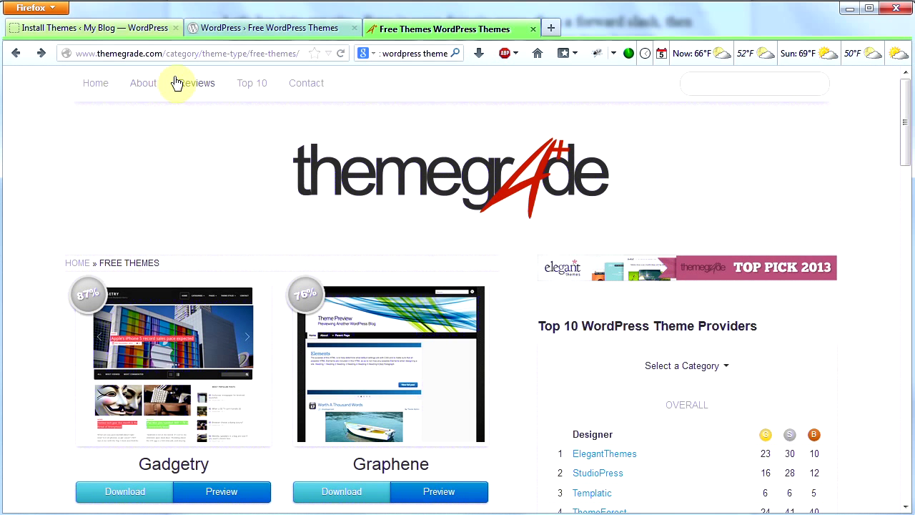
pyautogui.click(379, 190)
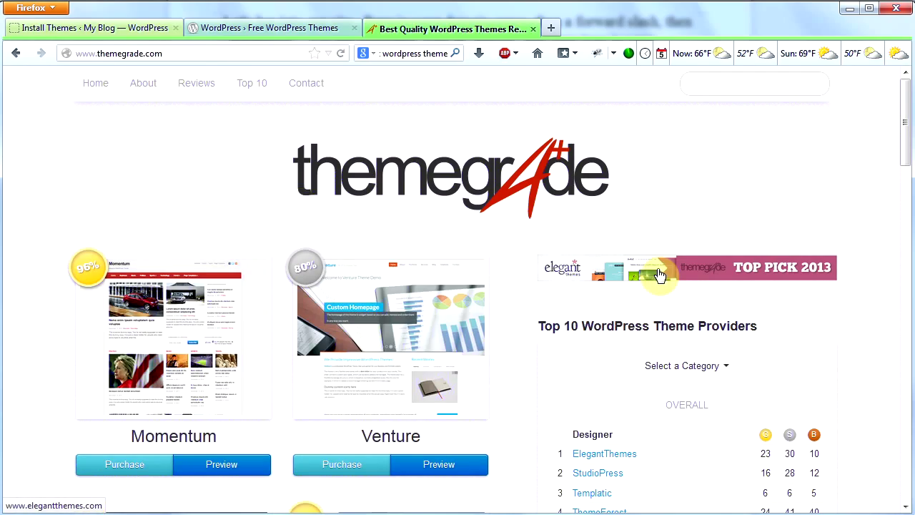
pyautogui.scroll(-10, 659, 275)
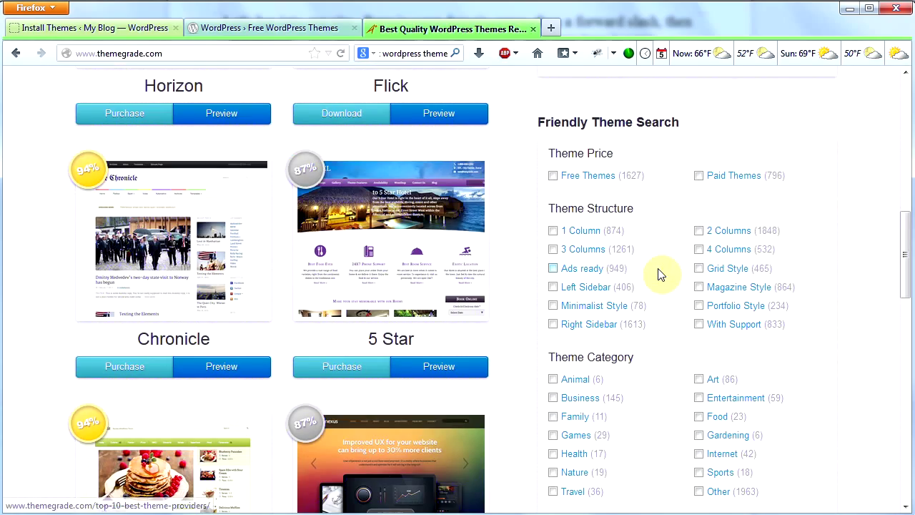
pyautogui.click(590, 176)
pyautogui.scroll(-5, 515, 283)
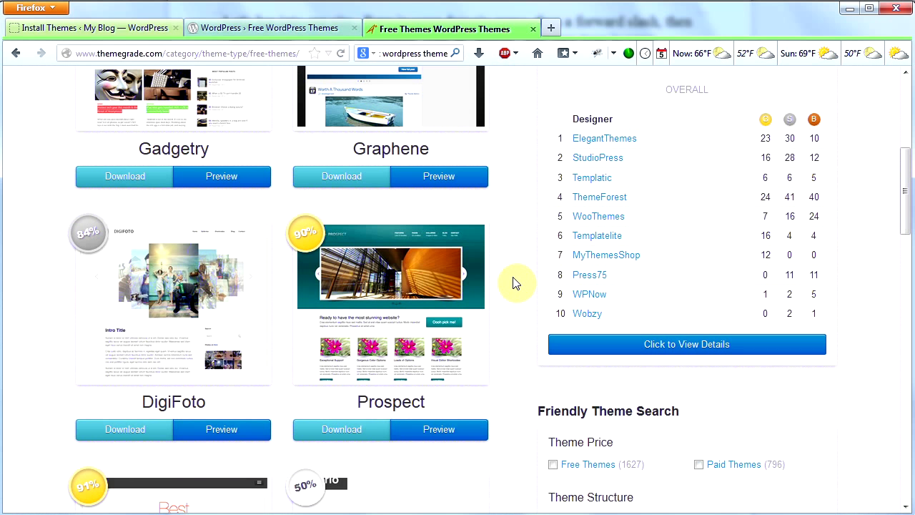
pyautogui.scroll(-1, 513, 282)
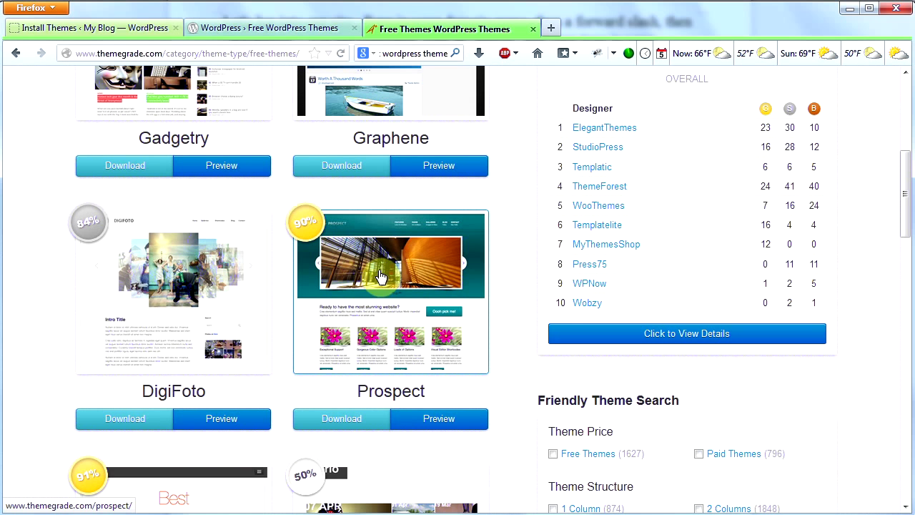
# - Return to the blog's theme installer and browse the Featured themes as far as Montezuma
pyautogui.click(262, 30)
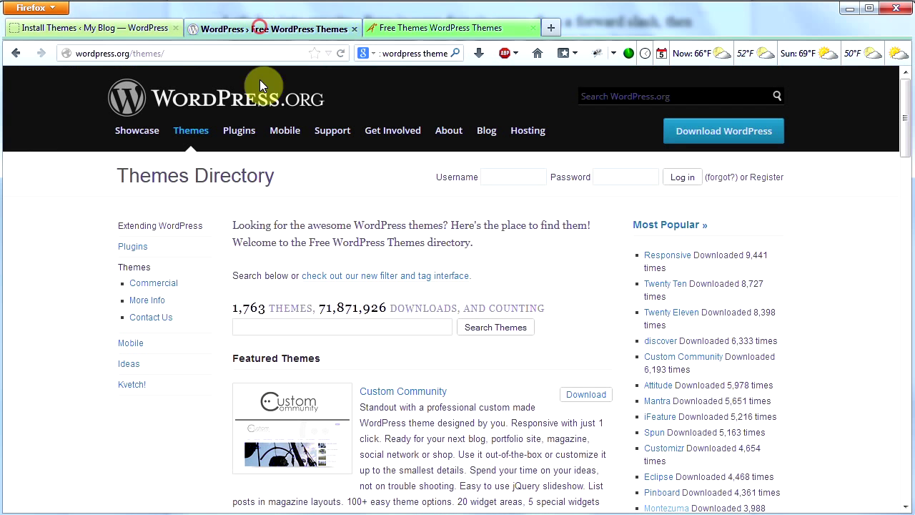
pyautogui.click(117, 28)
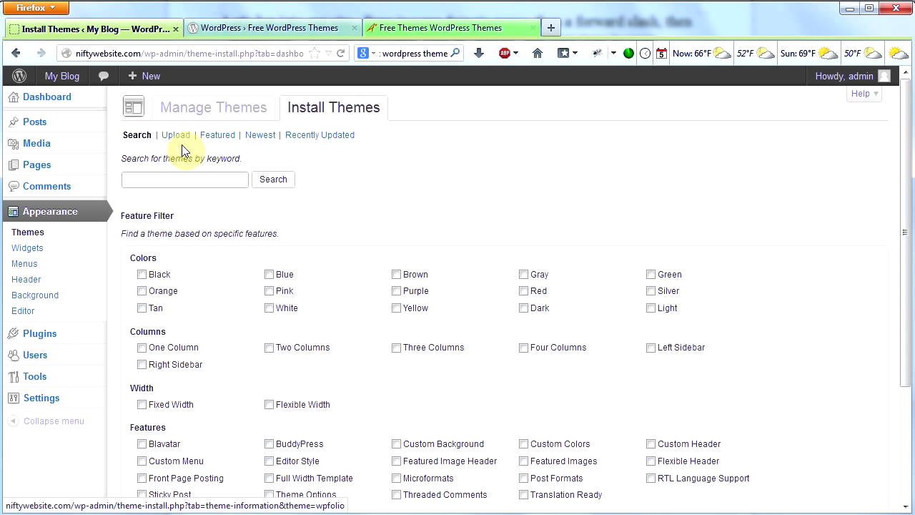
pyautogui.click(213, 143)
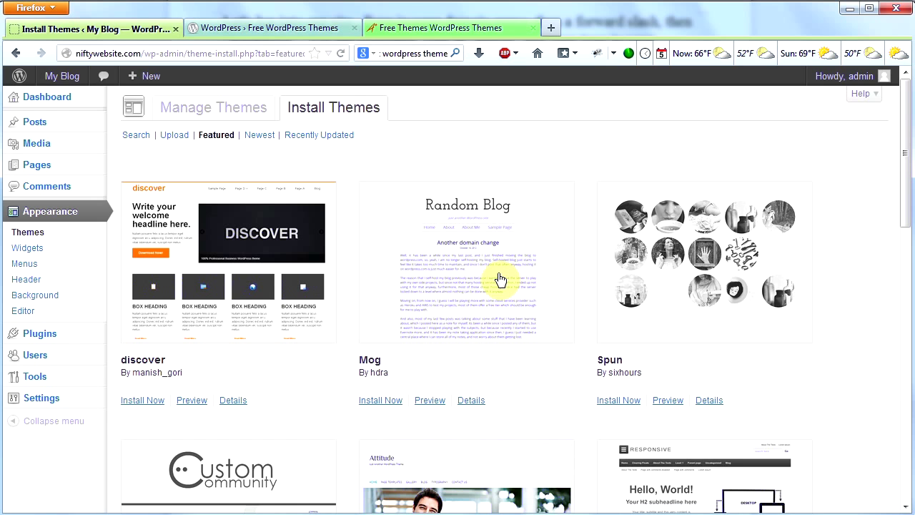
pyautogui.scroll(-5, 672, 342)
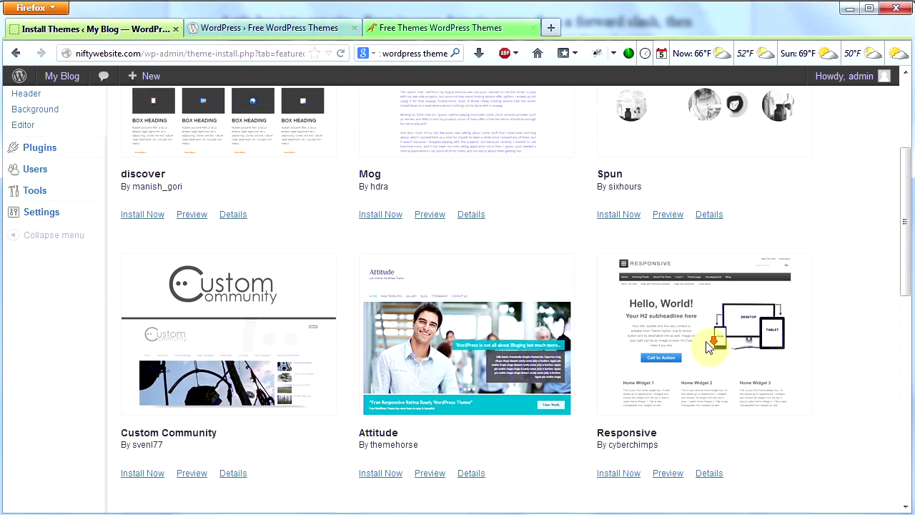
pyautogui.scroll(-7, 691, 348)
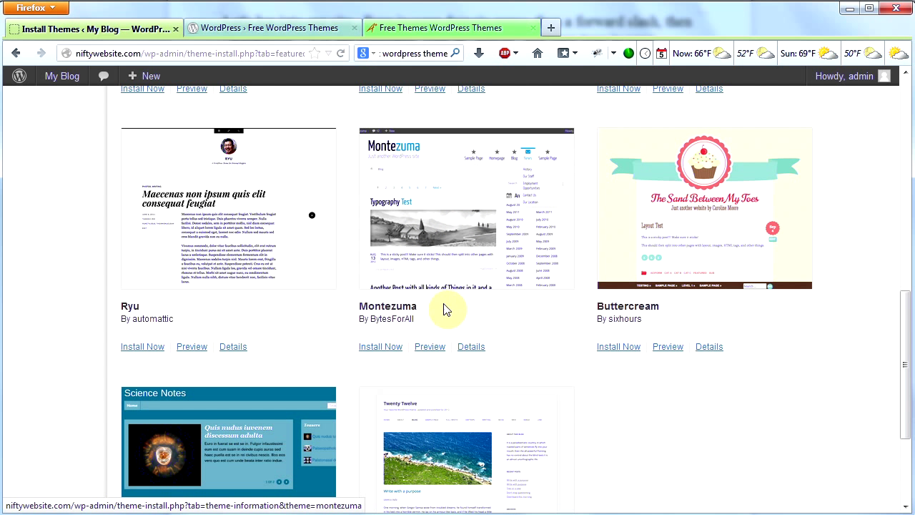
# - Preview the Montezuma theme briefly, and install and activate it on the blog
pyautogui.click(433, 347)
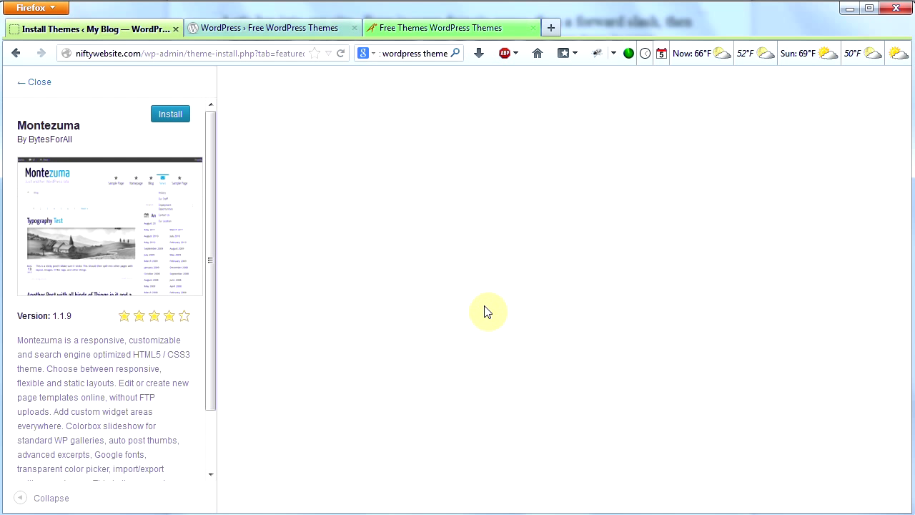
pyautogui.click(16, 54)
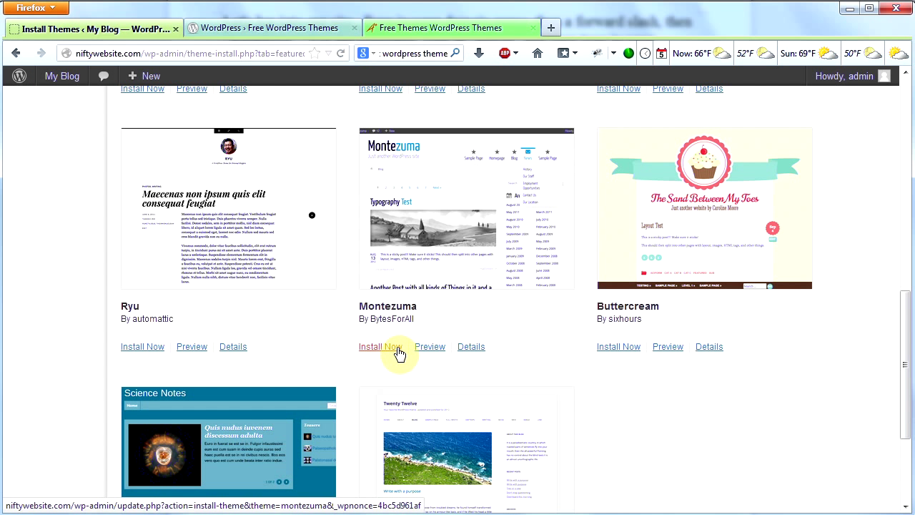
pyautogui.click(395, 354)
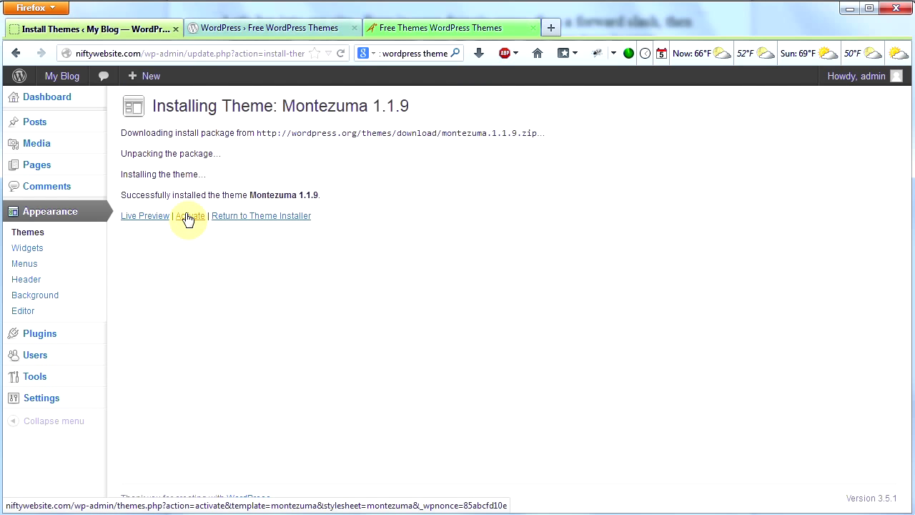
pyautogui.click(189, 216)
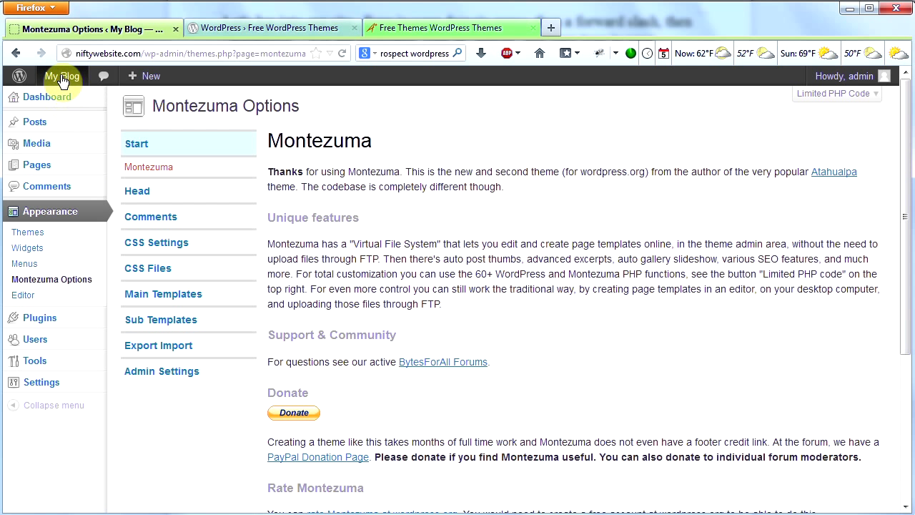
# - View the live site with the Montezuma theme applied and return to the Montezuma options page
pyautogui.moveTo(63, 78)
pyautogui.click(68, 104)
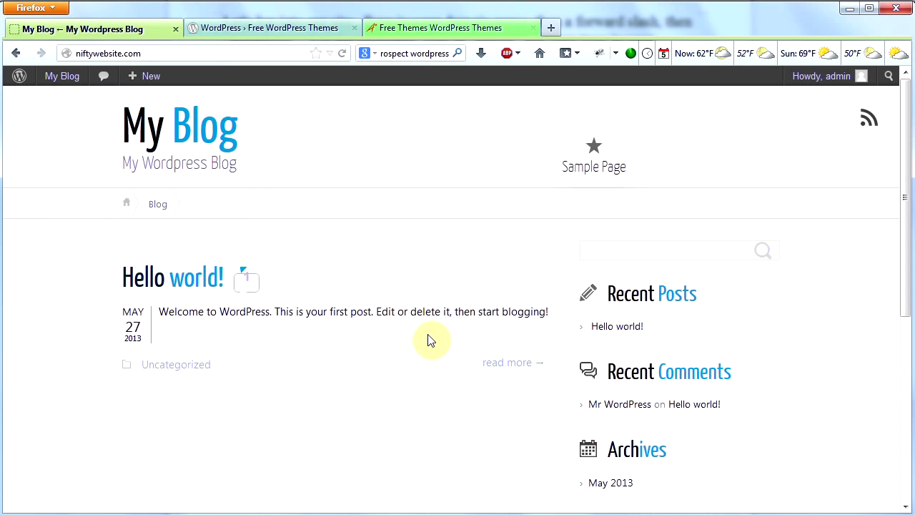
pyautogui.hotkey('alt', 'Left')
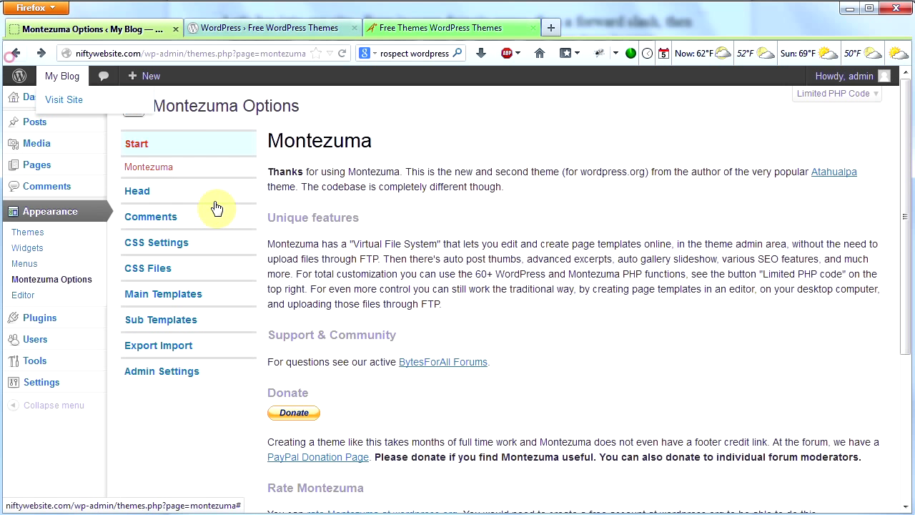
# - Reactivate the Twenty Twelve theme from the blog's installed themes
pyautogui.click(81, 240)
pyautogui.scroll(-3, 425, 261)
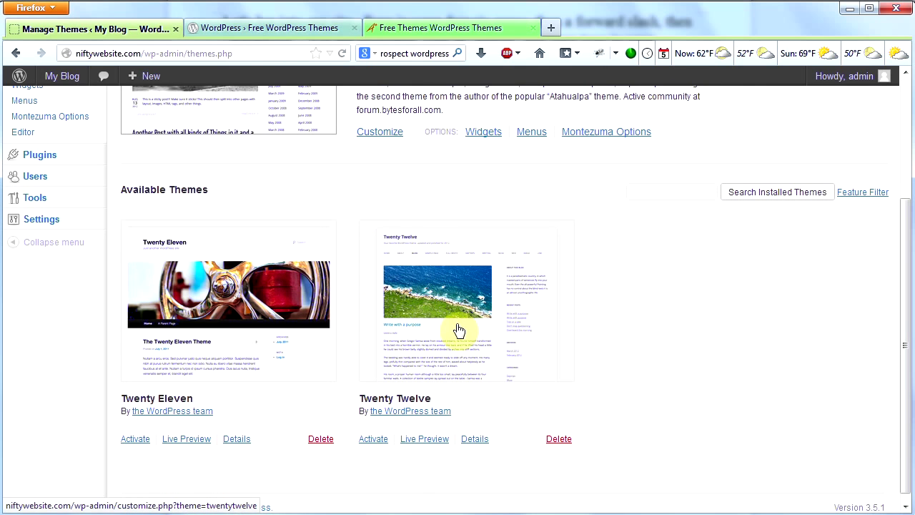
pyautogui.click(386, 442)
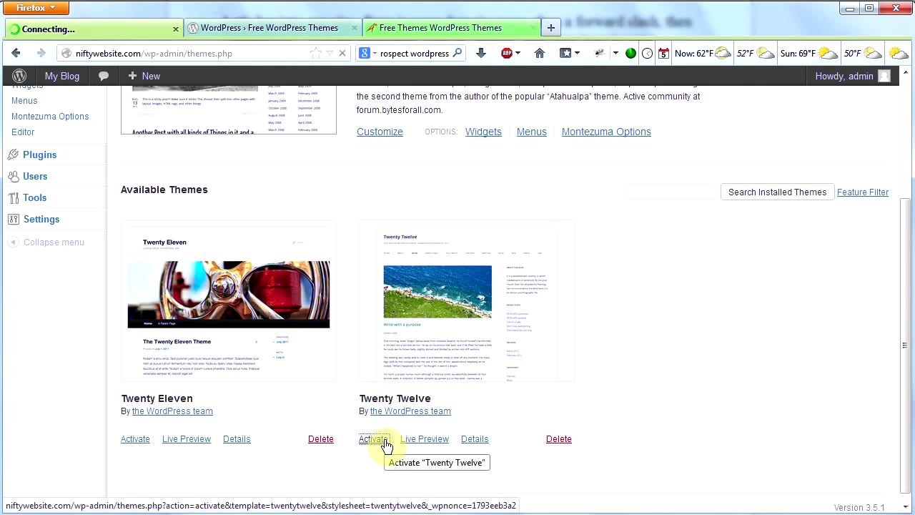
# - Visit the live site to check how it looks with the Twenty Twelve theme
pyautogui.moveTo(72, 77)
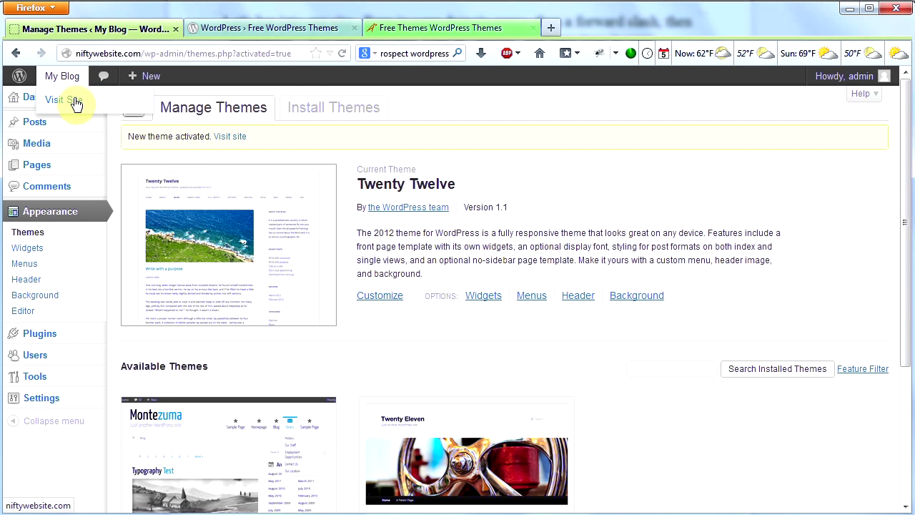
pyautogui.click(72, 100)
pyautogui.scroll(-2, 547, 307)
pyautogui.scroll(2, 542, 315)
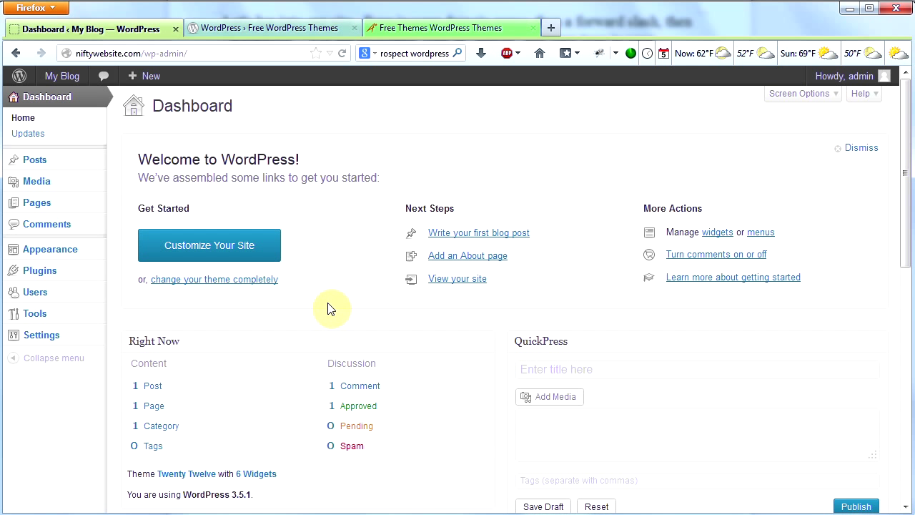
# - Open the blog's theme manager and revisit the WordPress.org themes directory and the ThemeGrade free themes page
pyautogui.moveTo(80, 258)
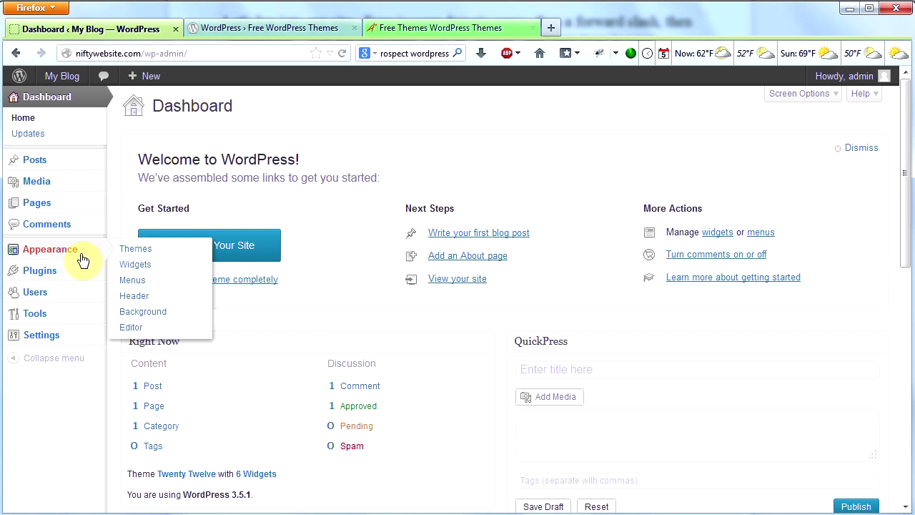
pyautogui.click(143, 249)
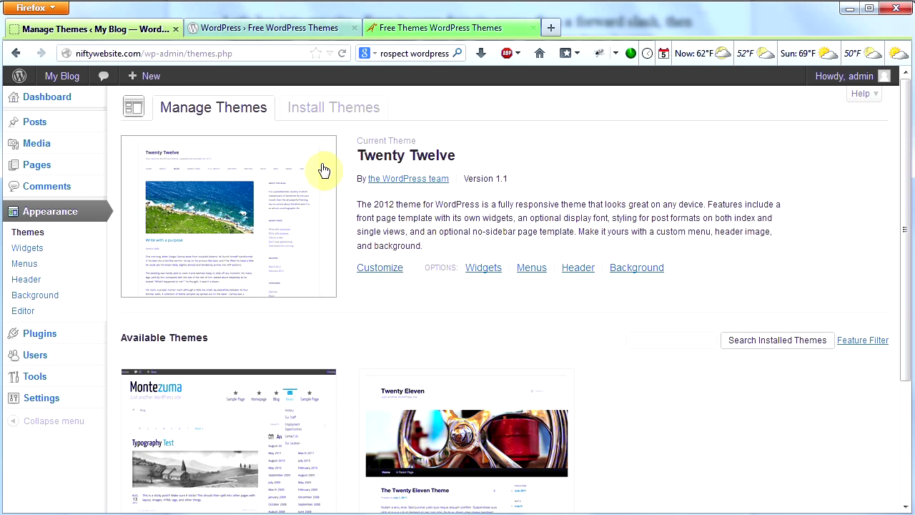
pyautogui.click(275, 29)
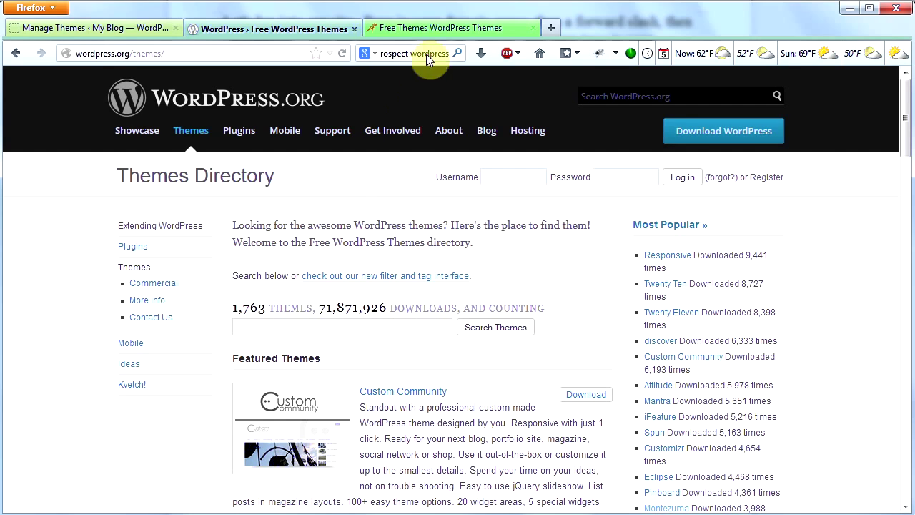
pyautogui.click(440, 28)
pyautogui.scroll(5, 460, 235)
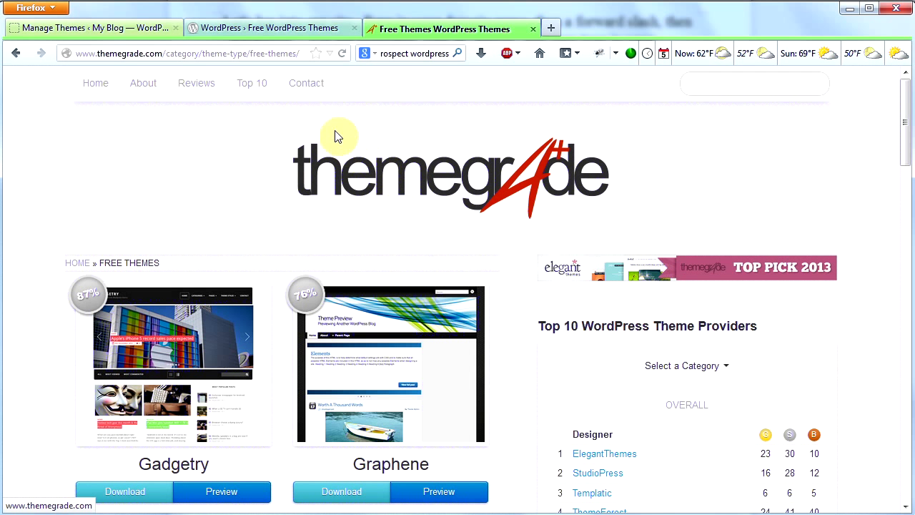
pyautogui.click(113, 32)
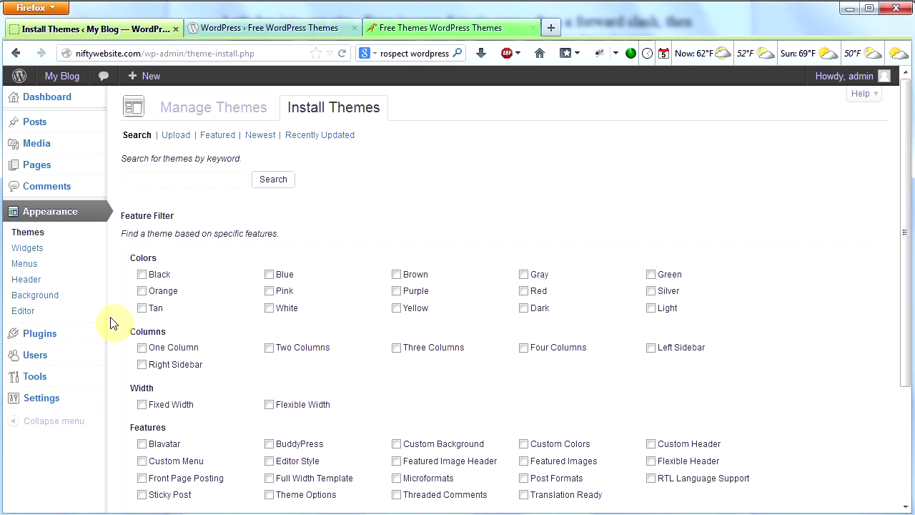
# - Search for "jetpack" among the new plugins available to install on the blog
pyautogui.moveTo(87, 347)
pyautogui.click(80, 343)
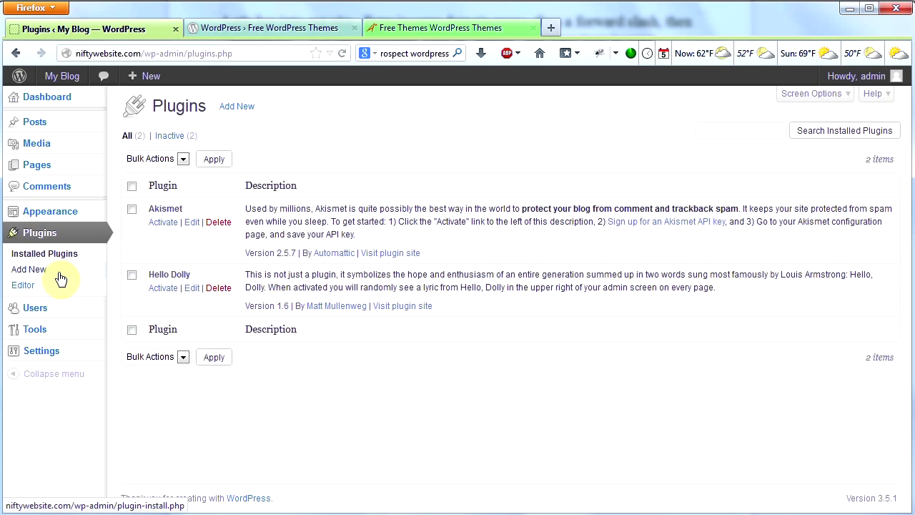
pyautogui.click(61, 279)
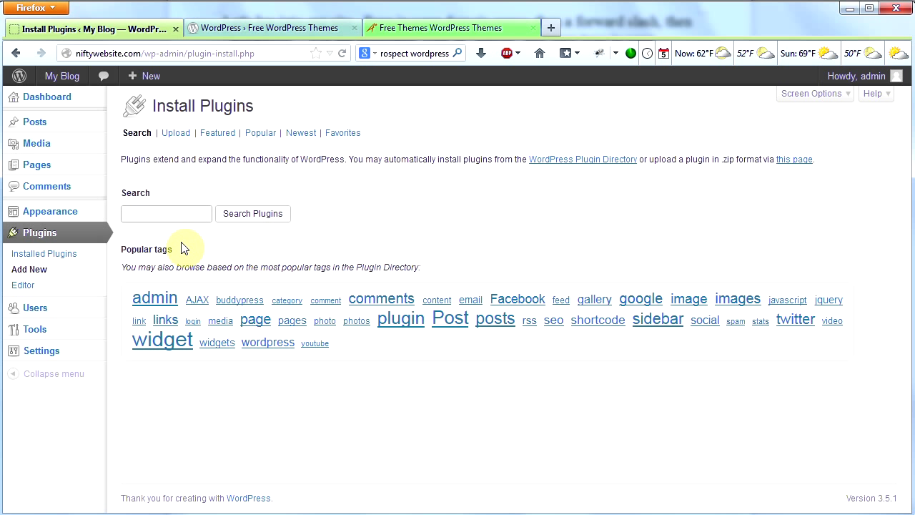
pyautogui.write('jetpack')
pyautogui.click(239, 213)
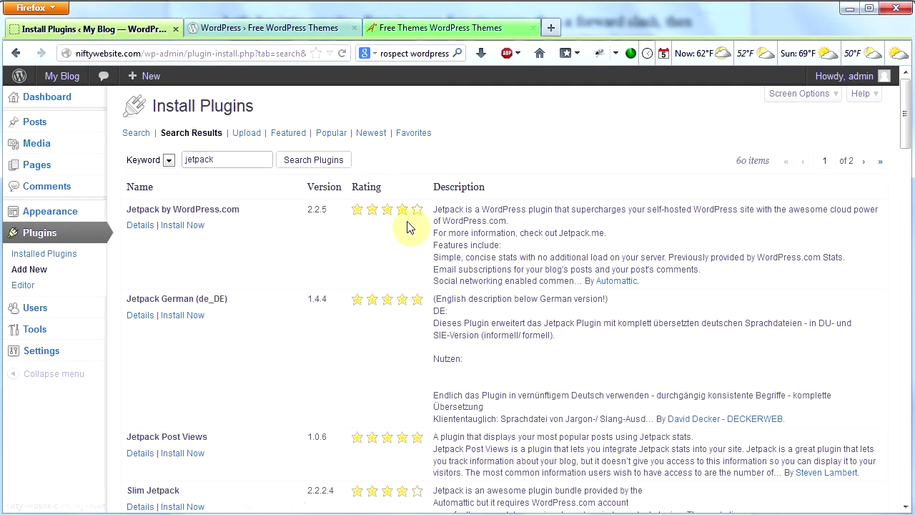
# - Review the details of Jetpack by WordPress.com, and install and activate the plugin
pyautogui.click(146, 225)
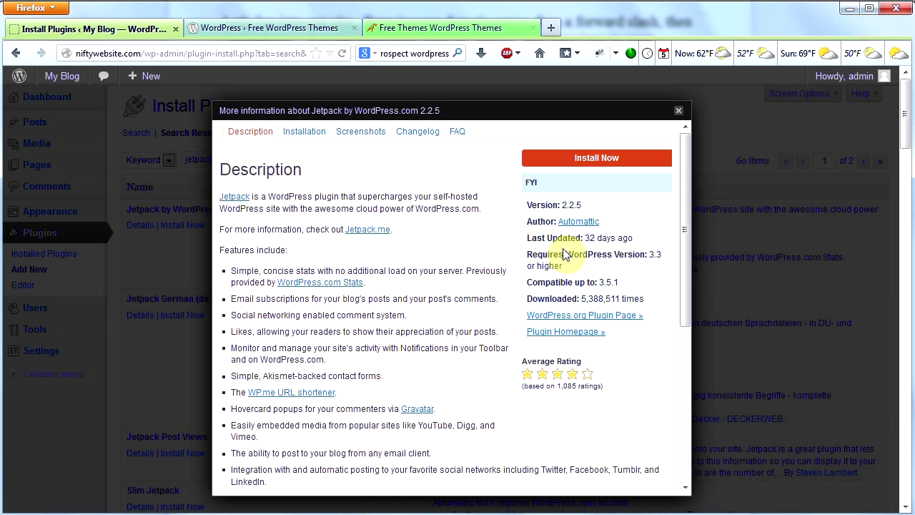
pyautogui.click(679, 113)
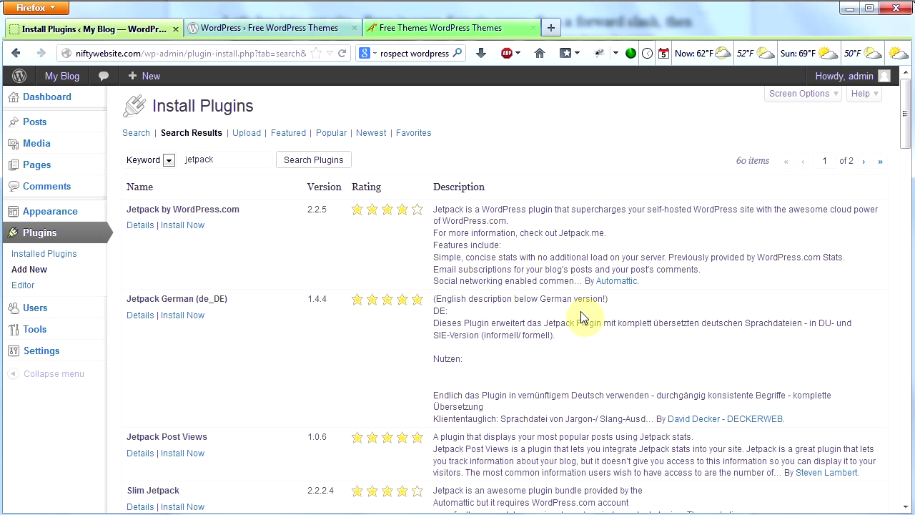
pyautogui.click(183, 231)
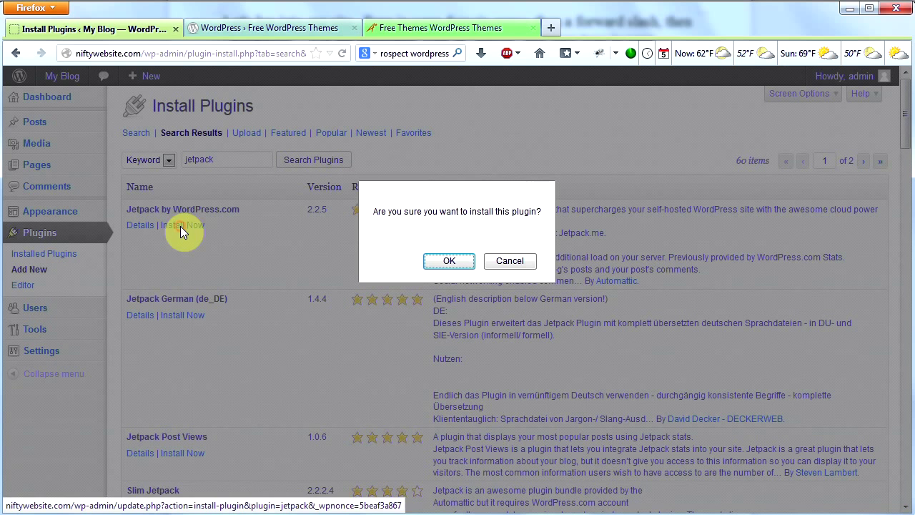
pyautogui.click(456, 260)
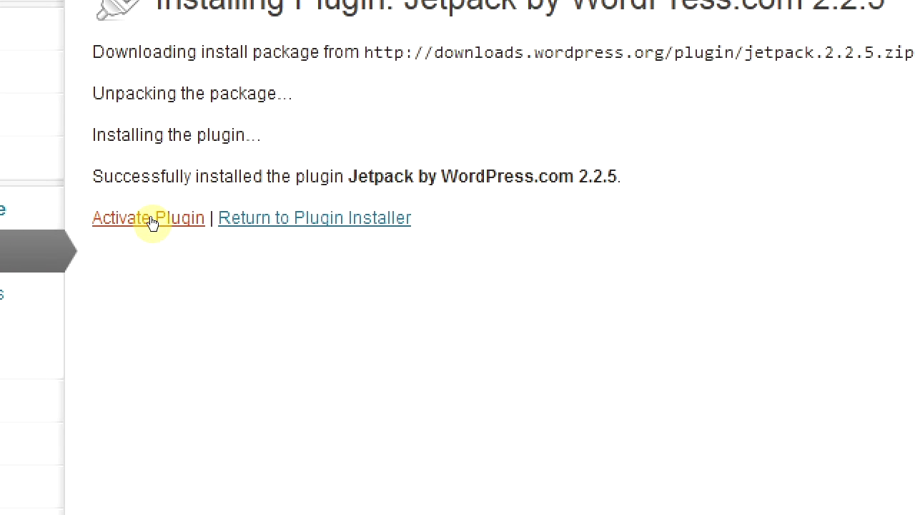
pyautogui.click(152, 221)
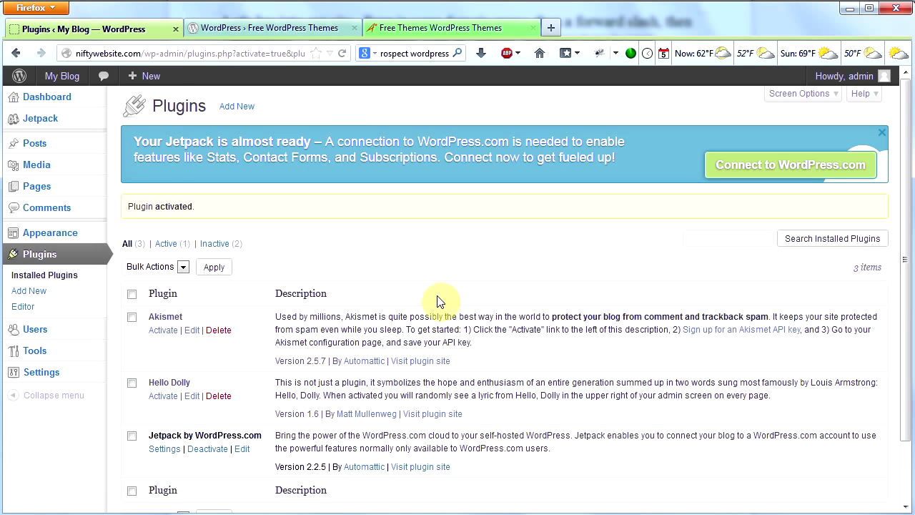
# - View the installed plugins and Jetpack's WordPress.com authorization page, and return to the plugins list
pyautogui.scroll(-1, 435, 301)
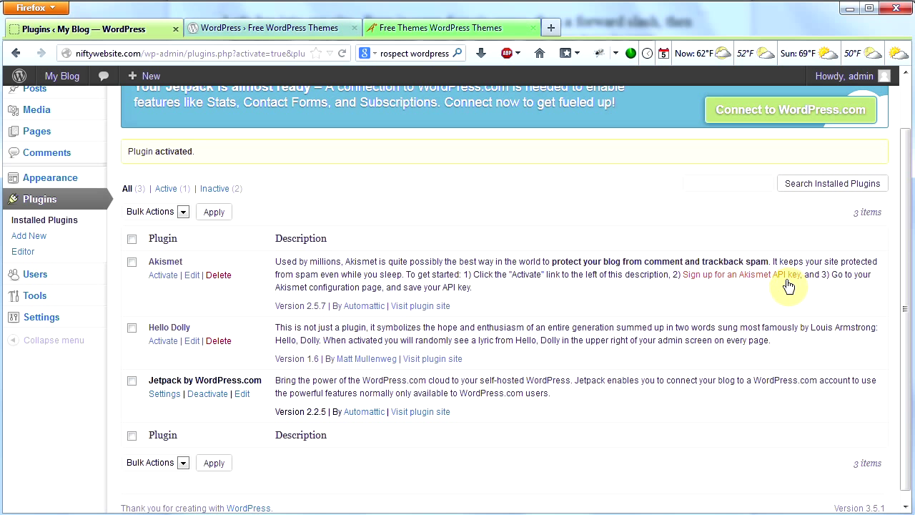
pyautogui.scroll(2, 780, 286)
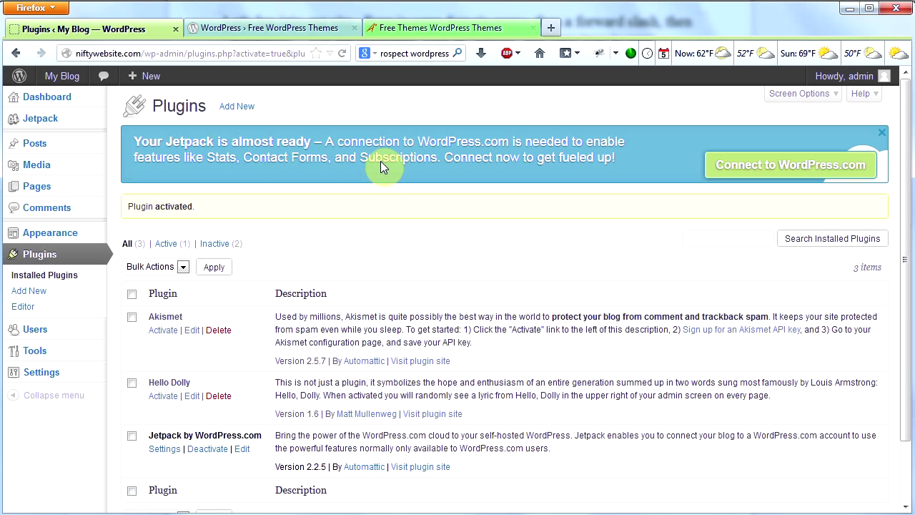
pyautogui.click(751, 169)
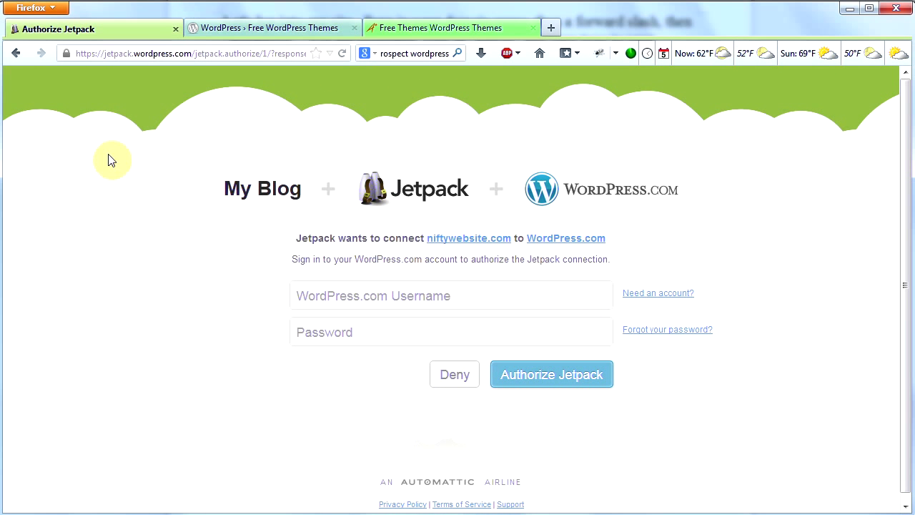
pyautogui.click(15, 52)
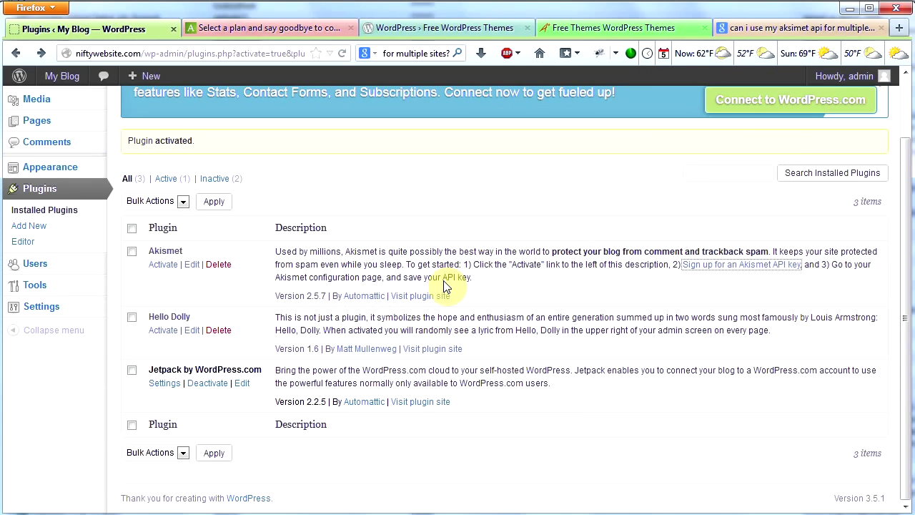
# - Activate the Akismet plugin and open its API key sign-up site
pyautogui.click(163, 266)
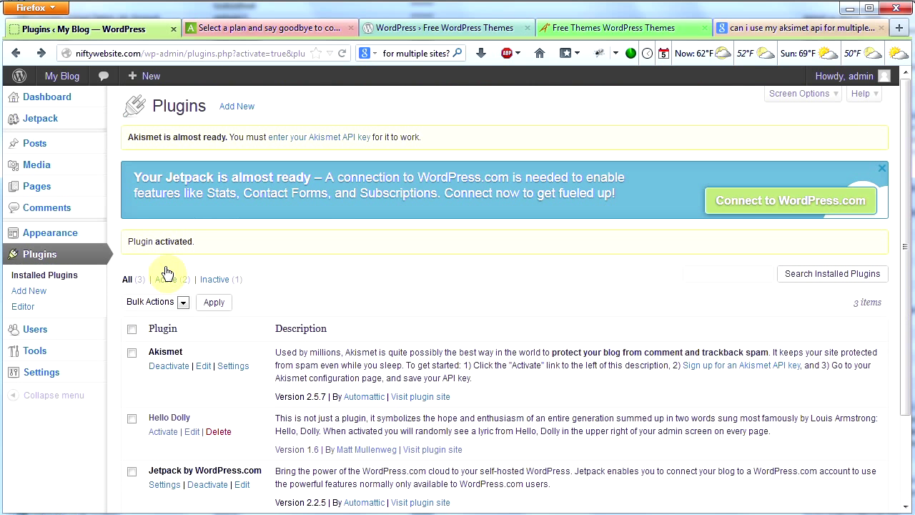
pyautogui.scroll(-3, 402, 286)
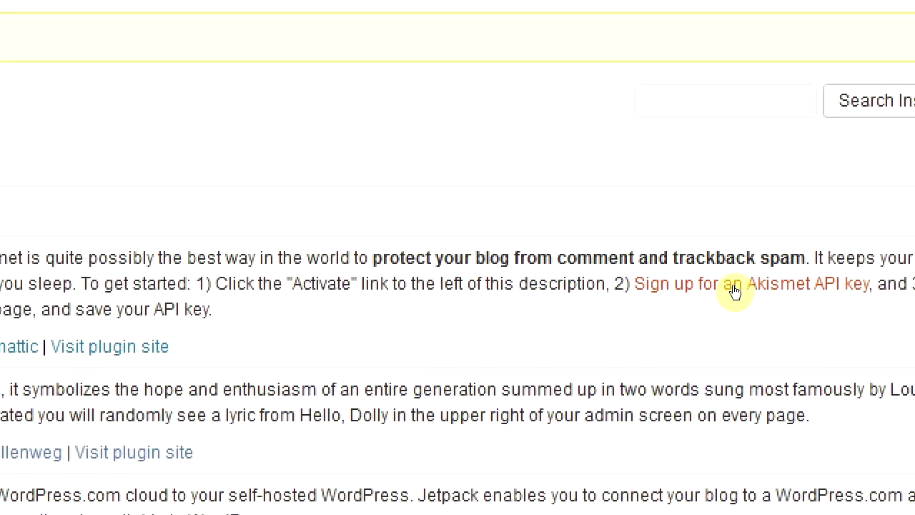
pyautogui.click(734, 286)
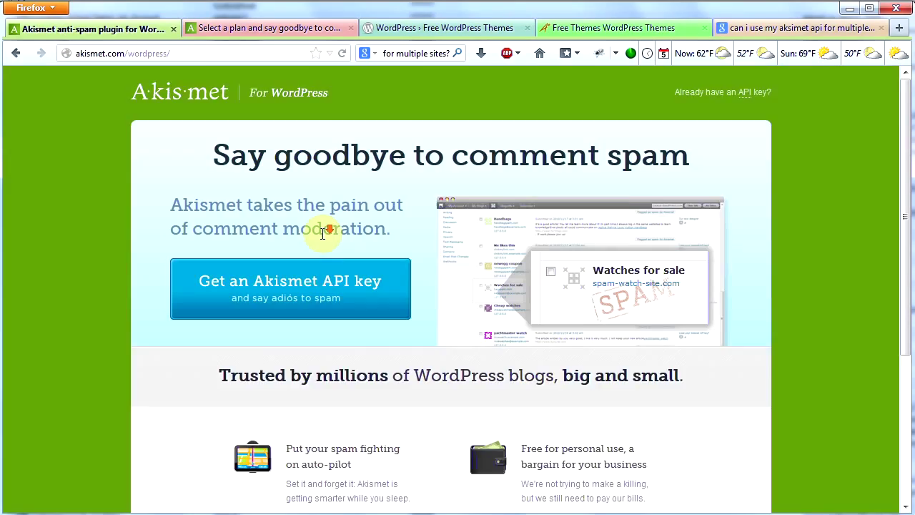
# - Request an Akismet API key and sign in with the existing WordPress.com account
pyautogui.scroll(-2, 323, 233)
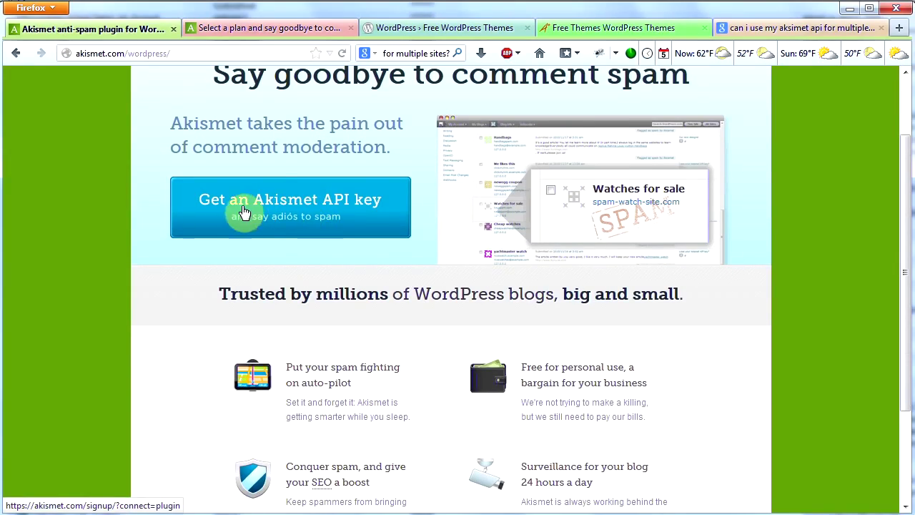
pyautogui.click(278, 215)
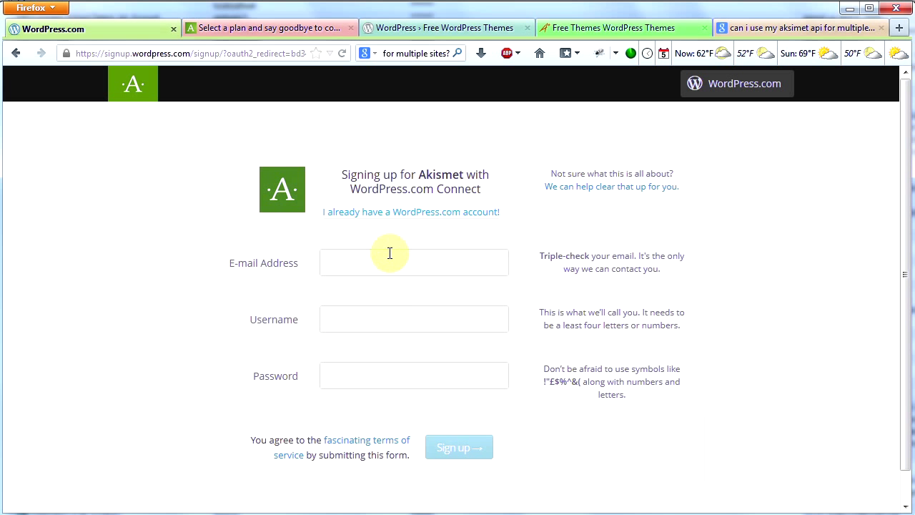
pyautogui.click(404, 212)
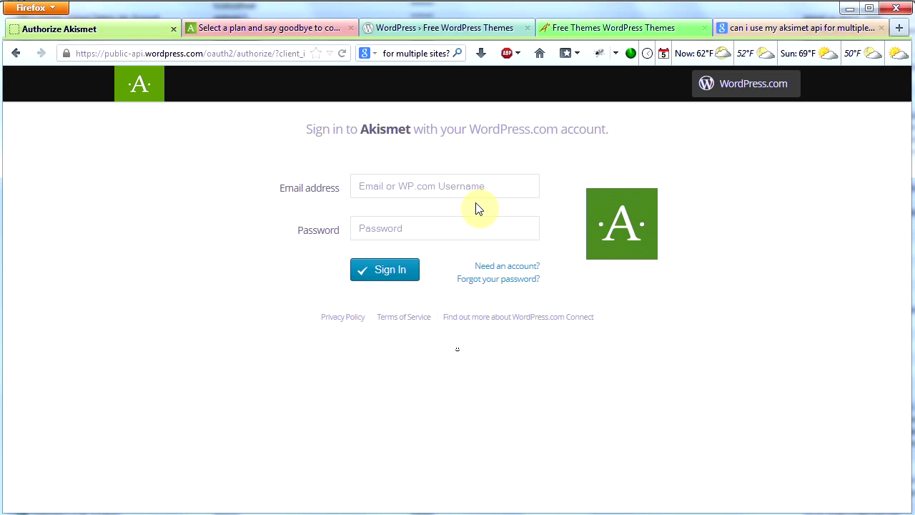
pyautogui.click(381, 274)
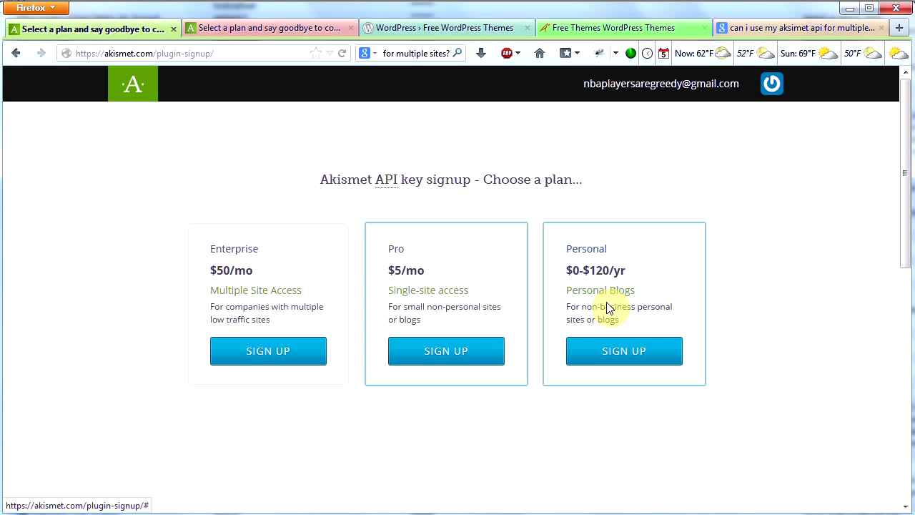
# - Choose the Personal plan for Akismet and set the yearly contribution to $0
pyautogui.click(618, 349)
pyautogui.scroll(-2, 404, 352)
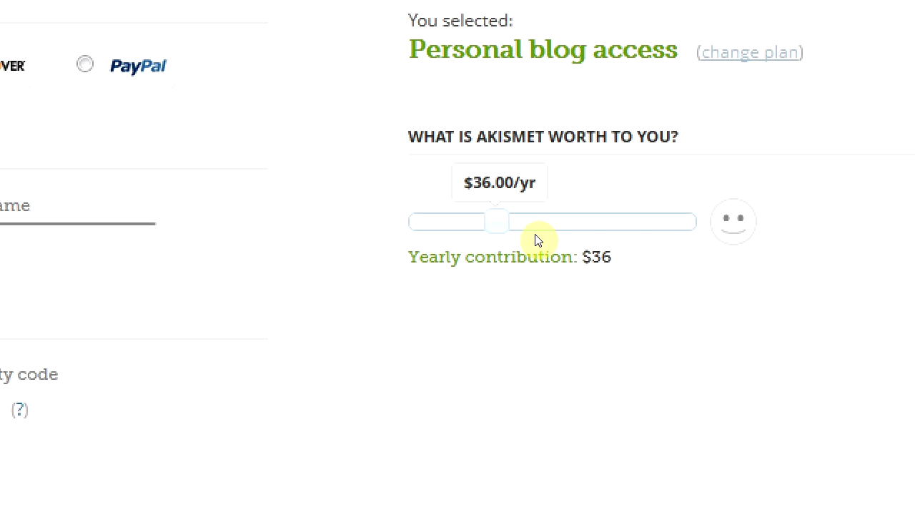
pyautogui.moveTo(498, 227); pyautogui.dragTo(418, 236)
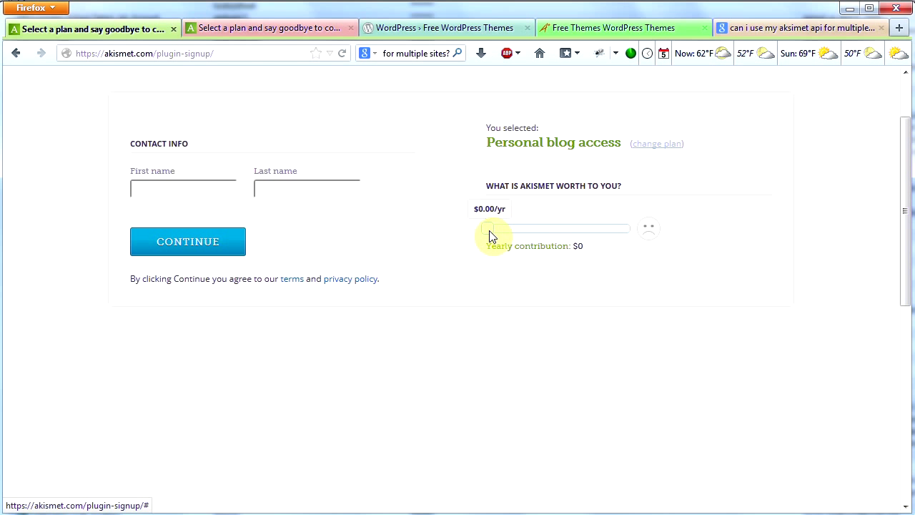
# - Enter the first and last name in the contact info and submit the Akismet signup
pyautogui.click(173, 192)
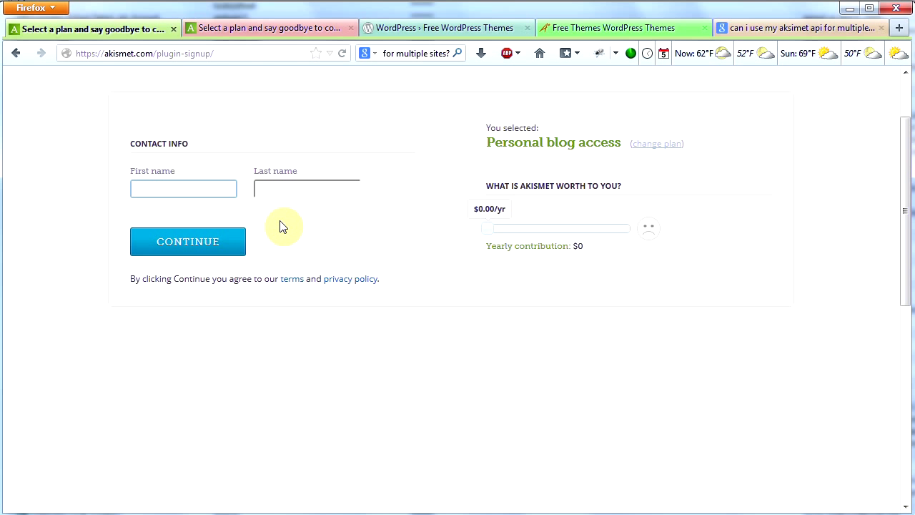
pyautogui.write('dingo')
pyautogui.press('Tab')
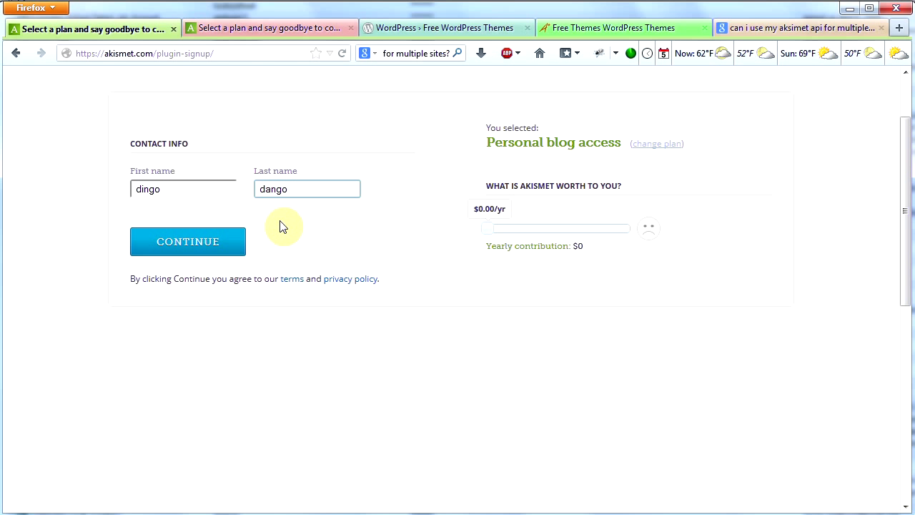
pyautogui.click(193, 241)
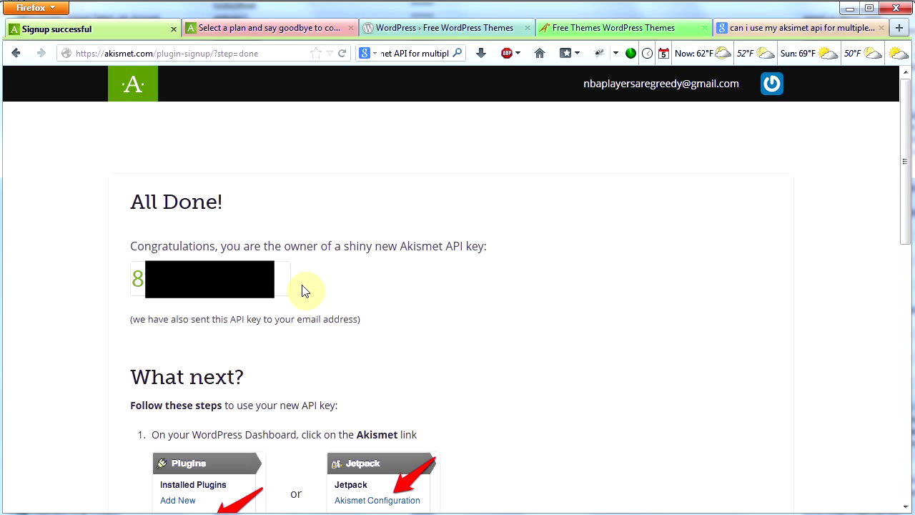
# - Copy the new Akismet API key from the signup confirmation page
pyautogui.moveTo(276, 279); pyautogui.dragTo(129, 280)
pyautogui.rightClick(189, 282)
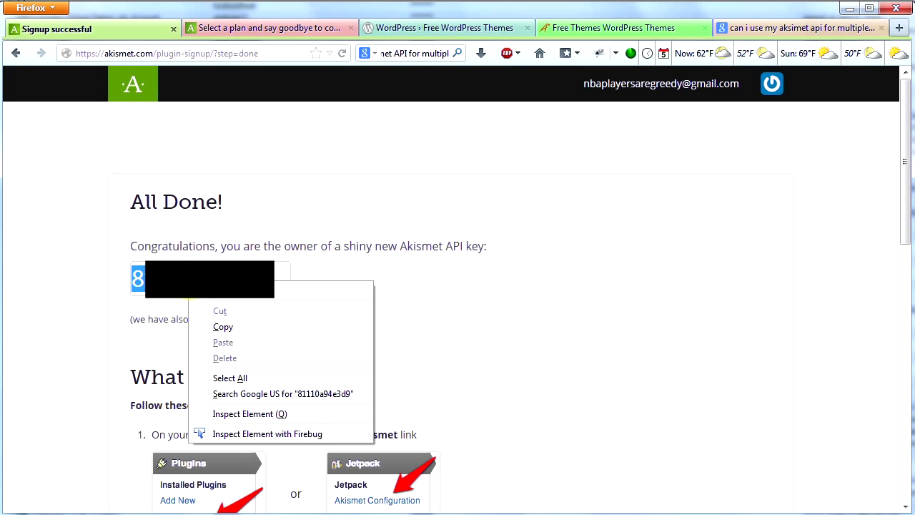
pyautogui.click(222, 328)
# - Return to the blog's installed plugins and open the Akismet settings
pyautogui.click(439, 41)
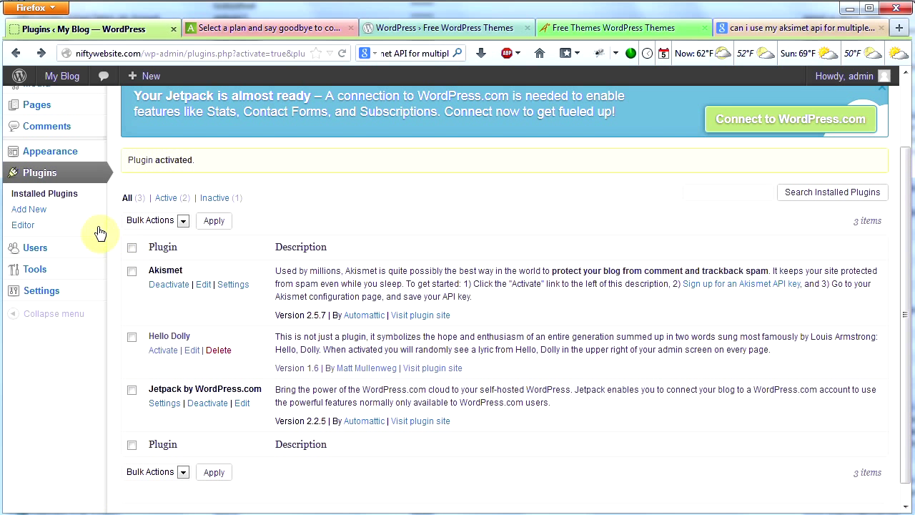
pyautogui.click(60, 175)
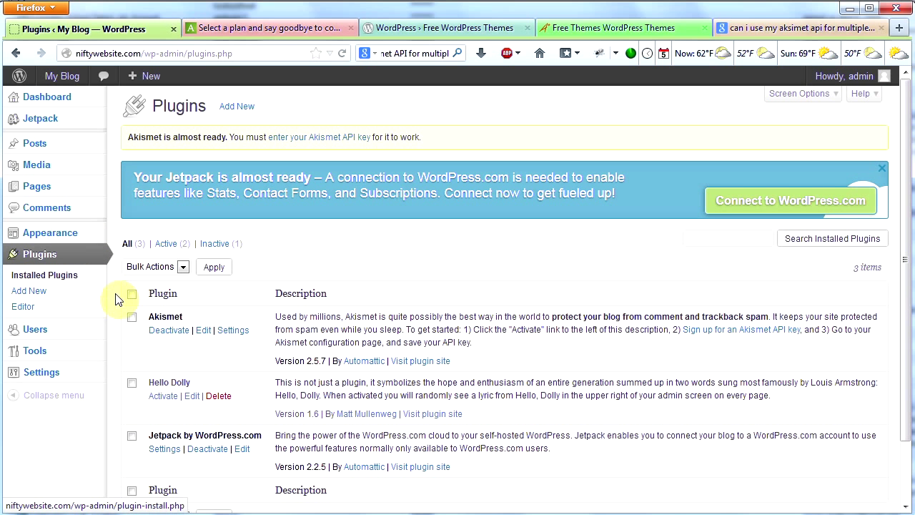
pyautogui.scroll(-3, 375, 321)
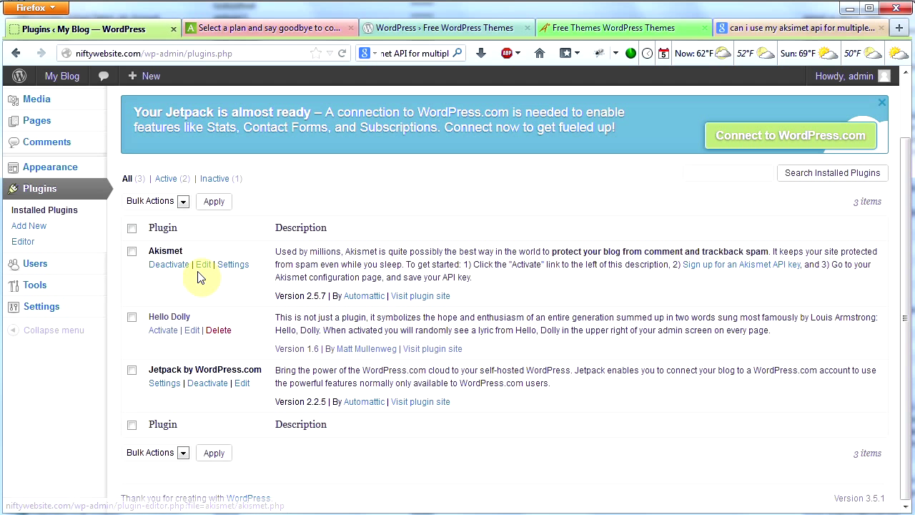
pyautogui.click(230, 266)
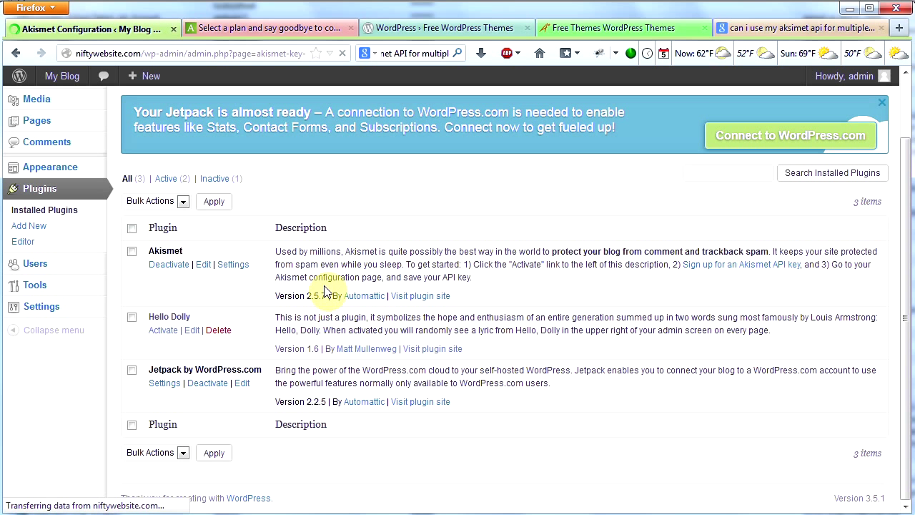
# - Paste the API key into the Akismet configuration, update the options and review the server connectivity status
pyautogui.click(297, 299)
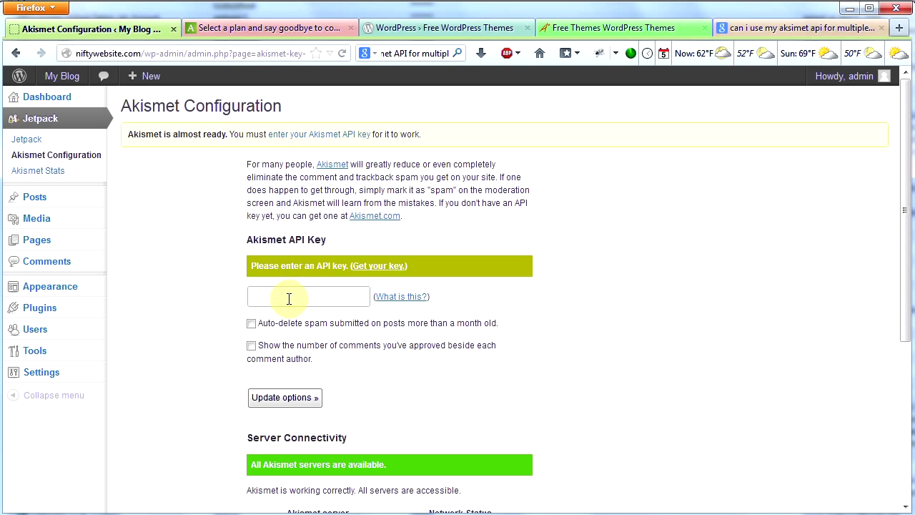
pyautogui.hotkey('ctrl', 'v')
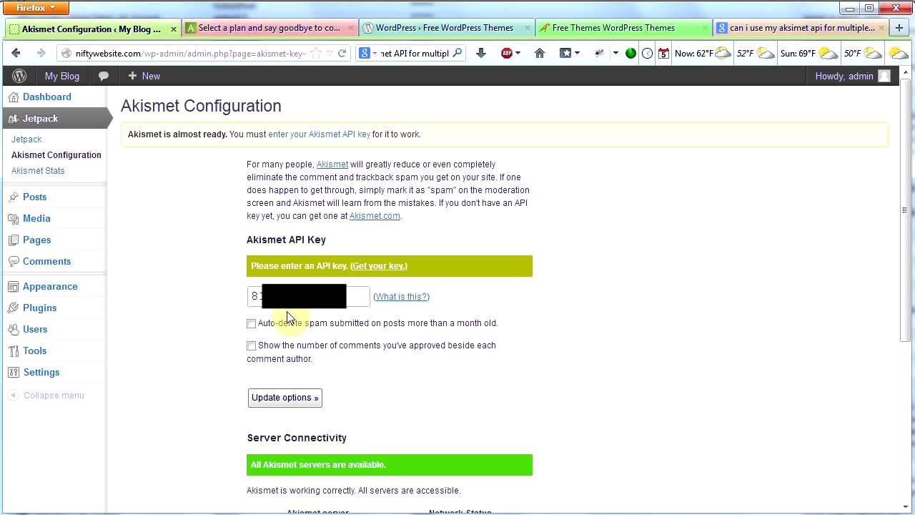
pyautogui.click(290, 402)
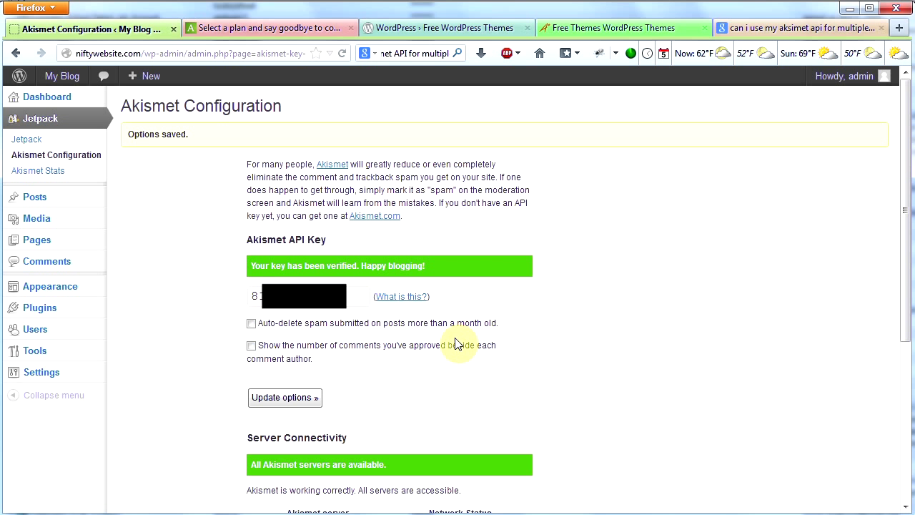
pyautogui.scroll(-5, 460, 342)
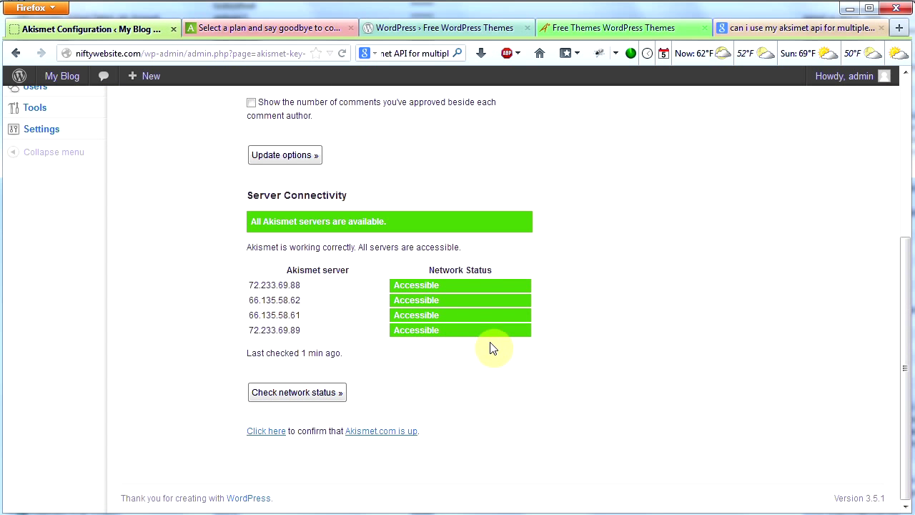
pyautogui.scroll(5, 551, 365)
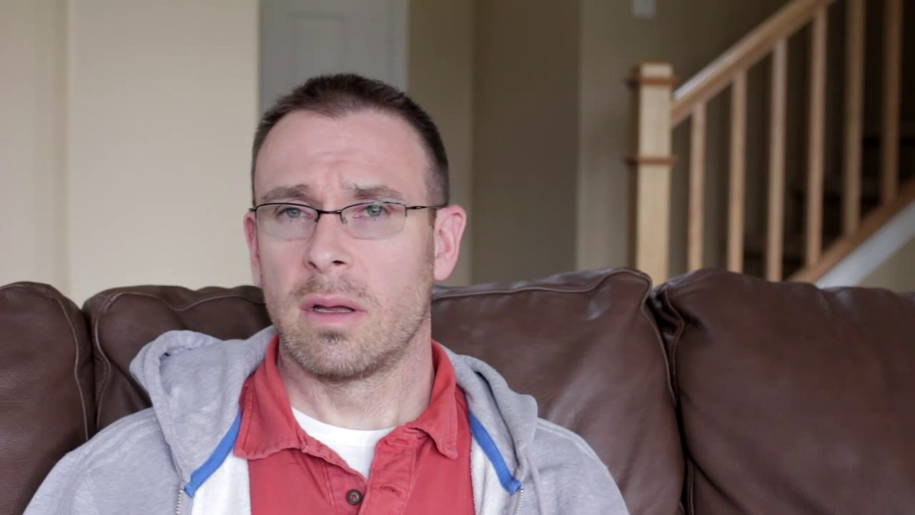